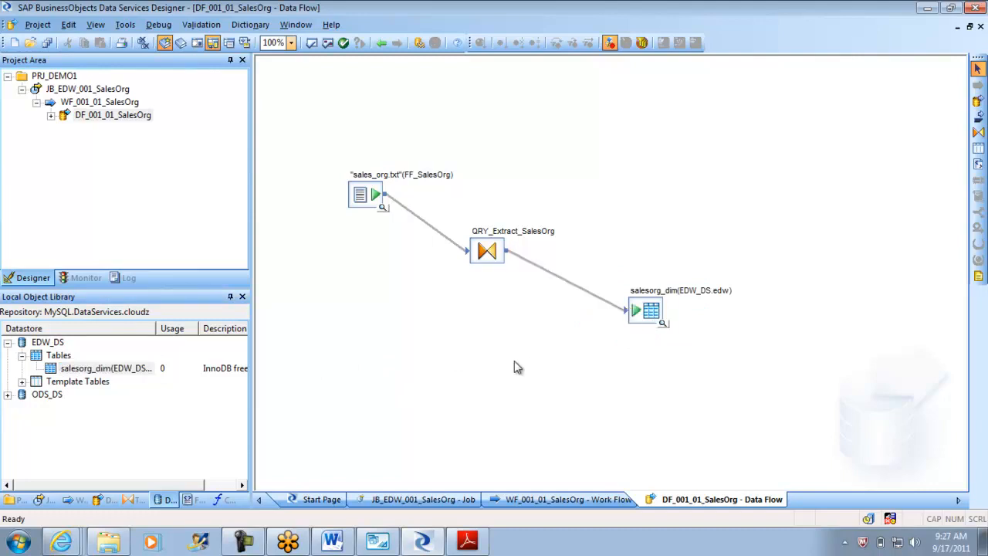
Step: Review the columns of the salesorg_dim target table and the sales_org.txt source file in the data flow
double_click(651, 311)
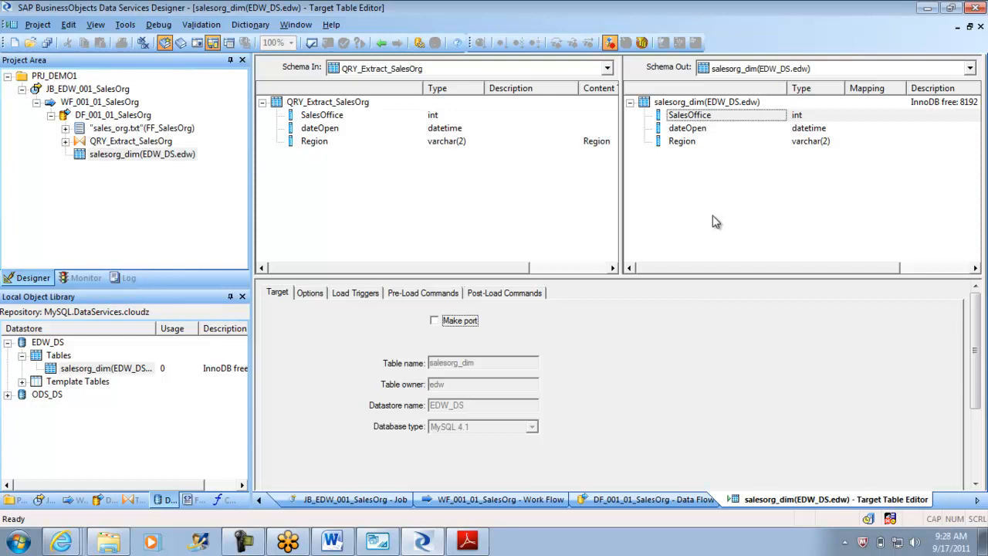
click(381, 43)
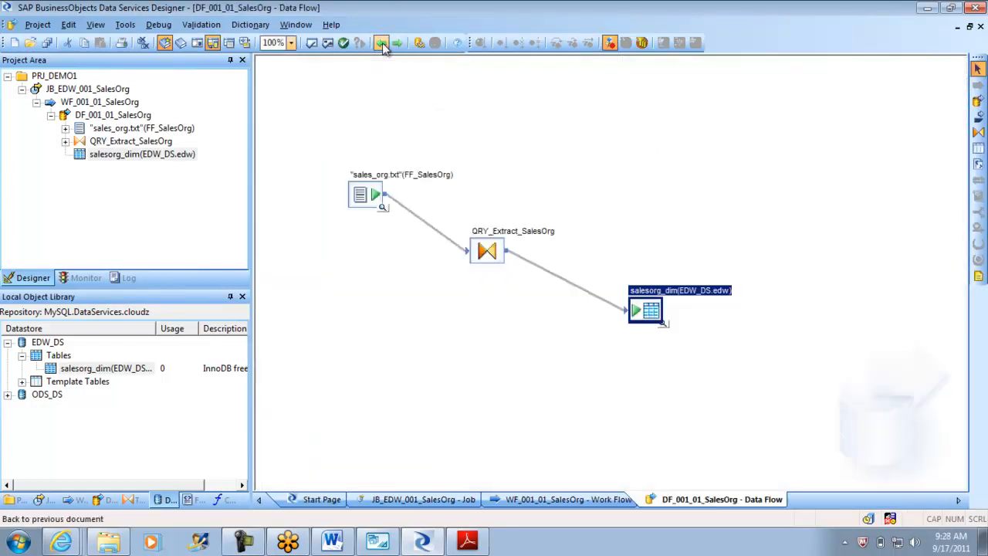
double_click(367, 202)
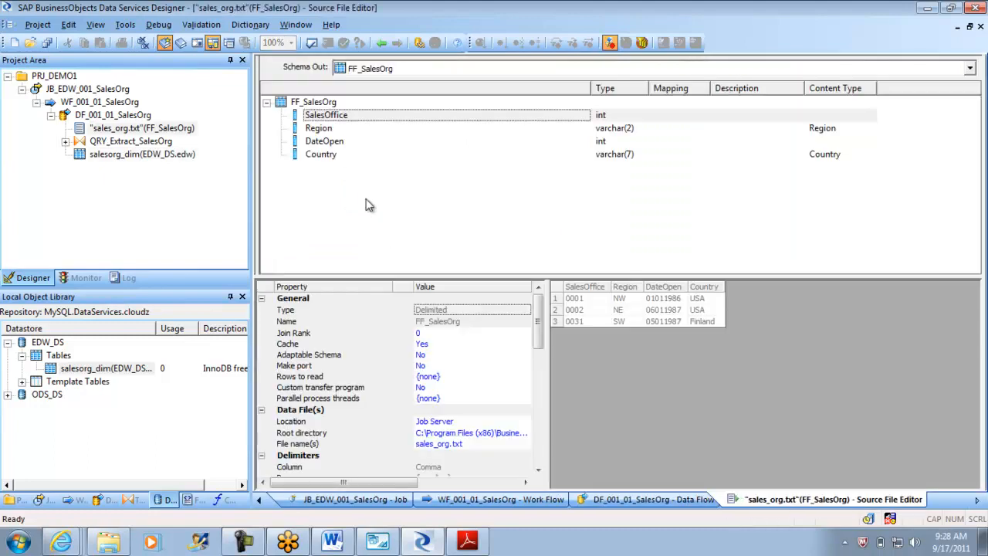
click(319, 130)
click(328, 144)
click(326, 156)
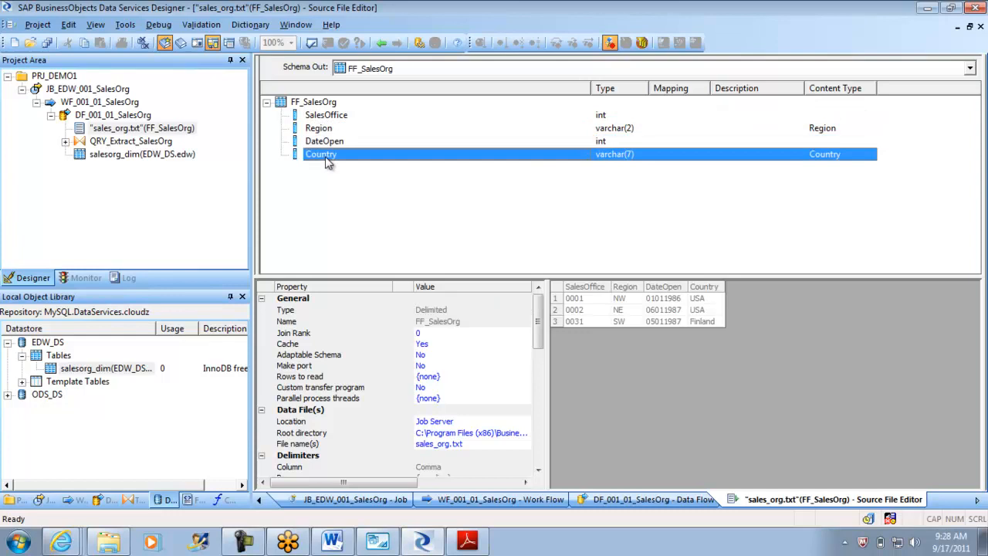
click(330, 116)
click(324, 129)
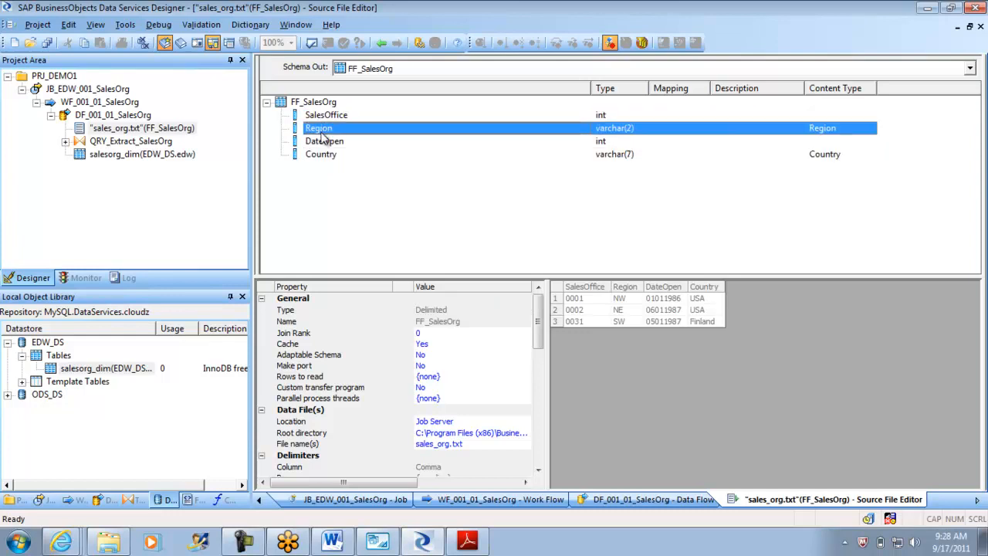
click(325, 143)
click(325, 155)
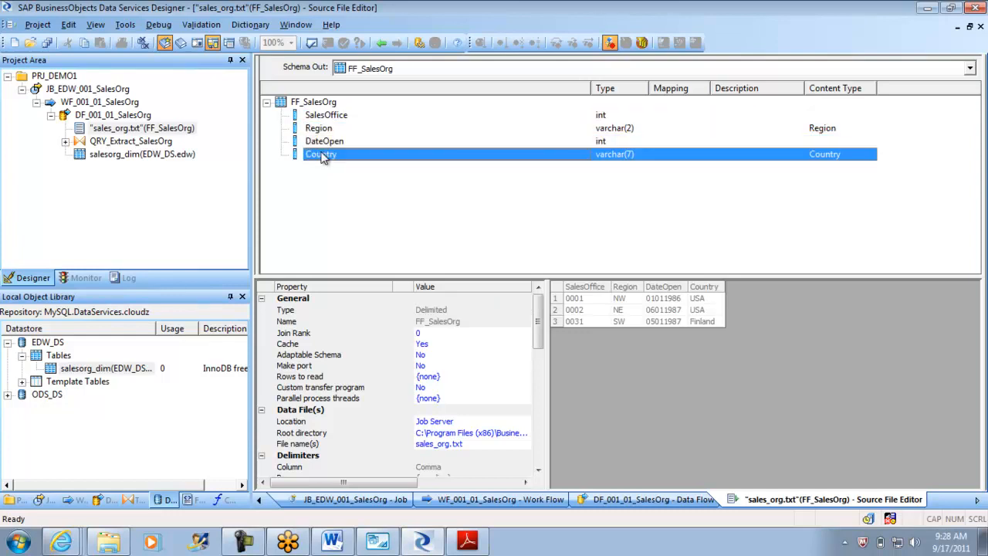
click(381, 45)
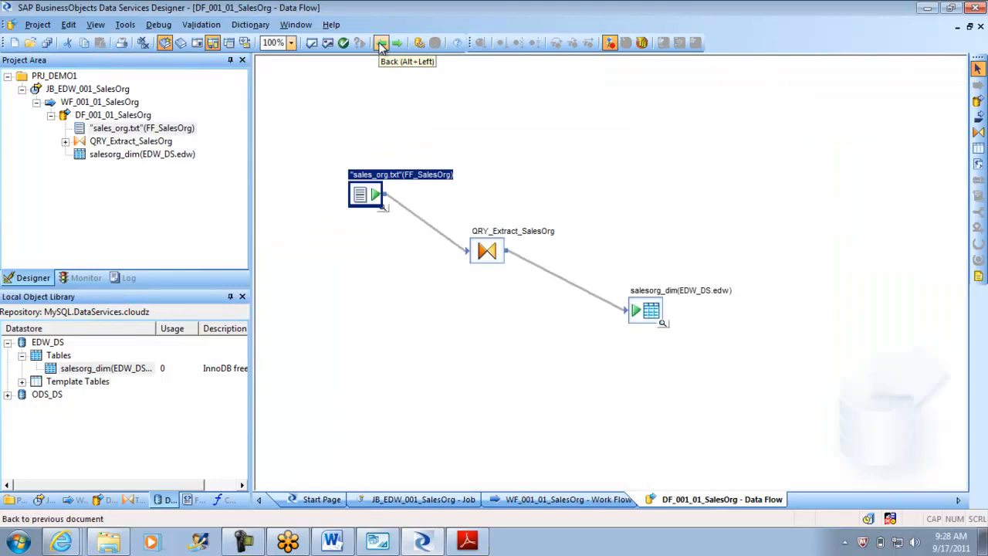
Step: Compare the salesorg_dim target columns with the source file's schema again, checking the source Region and Country fields
double_click(647, 313)
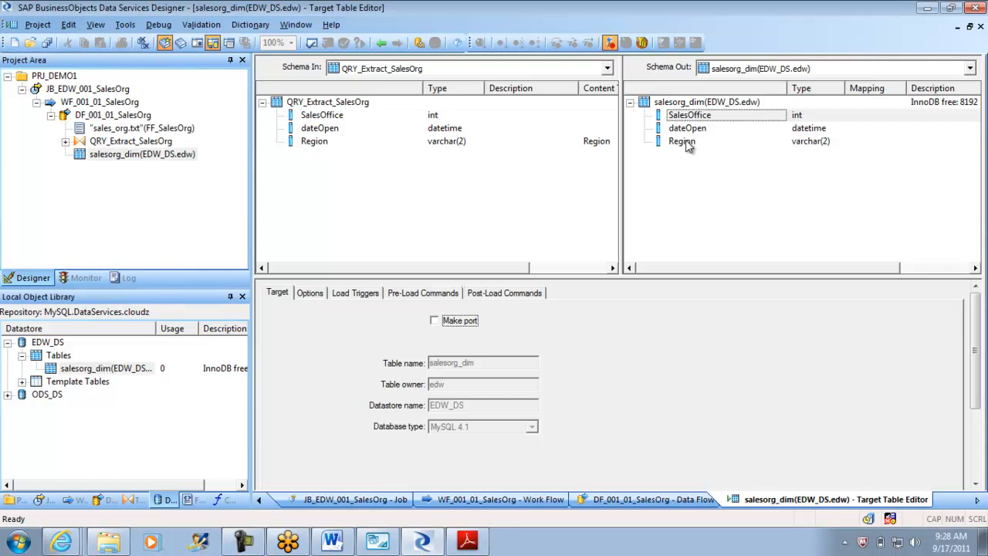
click(381, 44)
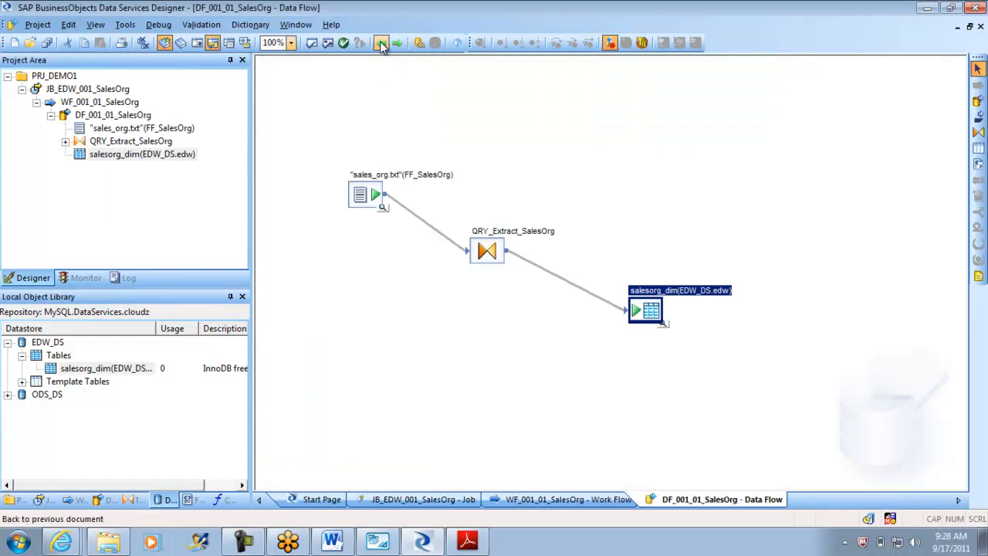
double_click(371, 203)
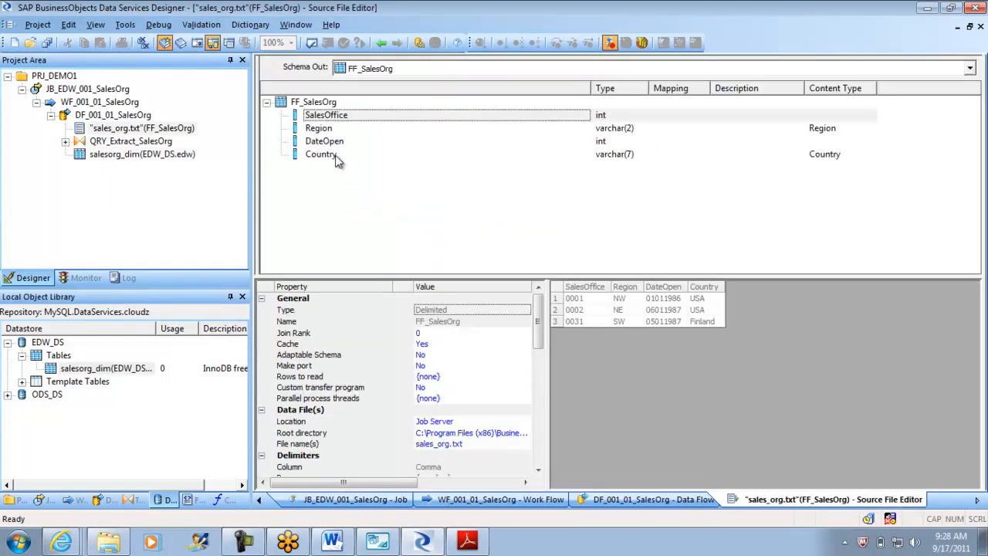
click(324, 131)
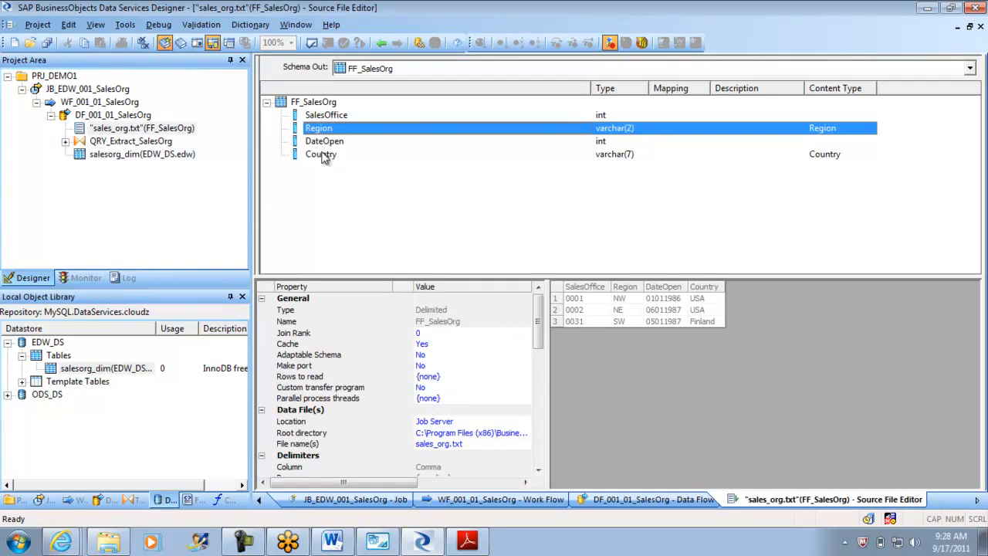
click(323, 156)
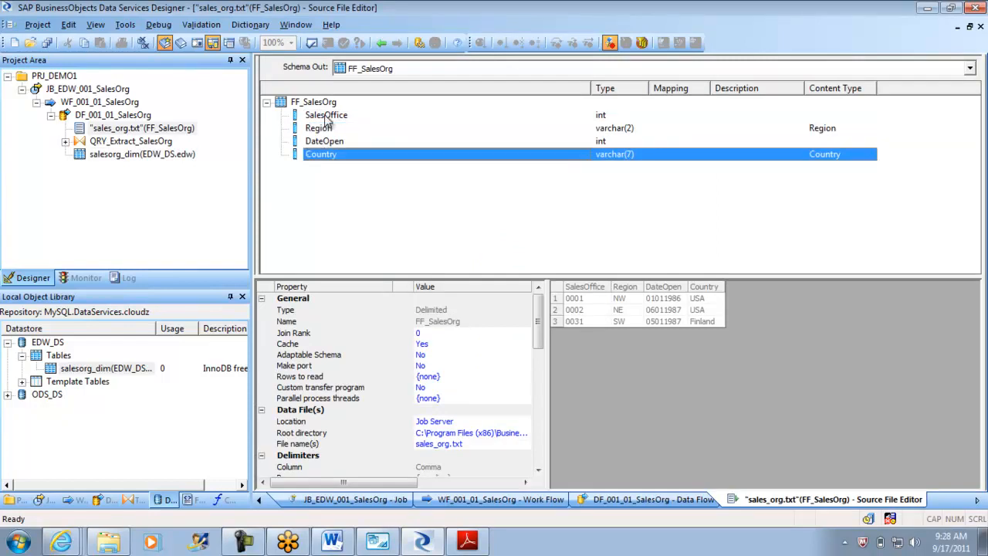
click(384, 44)
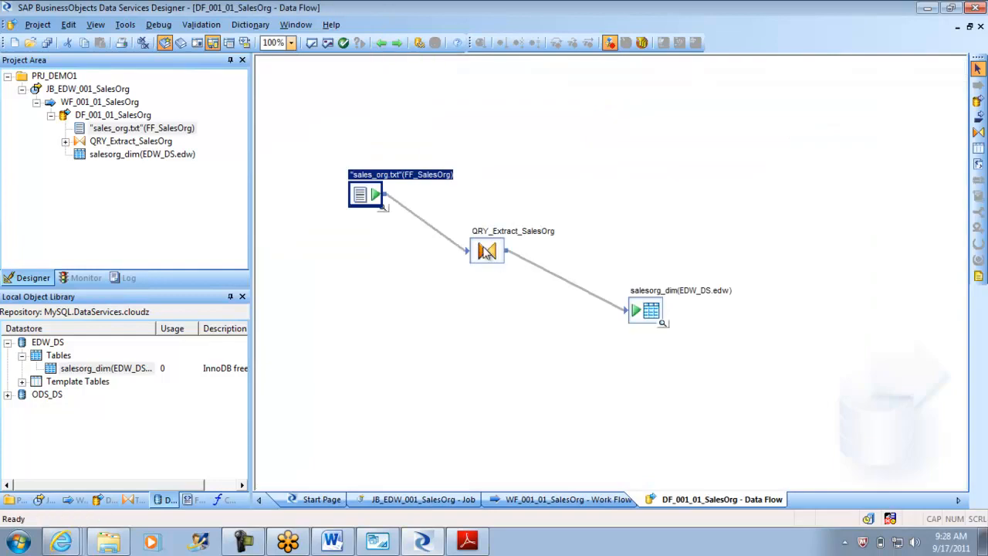
Step: Open the QRY_Extract_SalesOrg query and map the source SalesOffice column to the output SalesOffice column
click(496, 257)
double_click(497, 257)
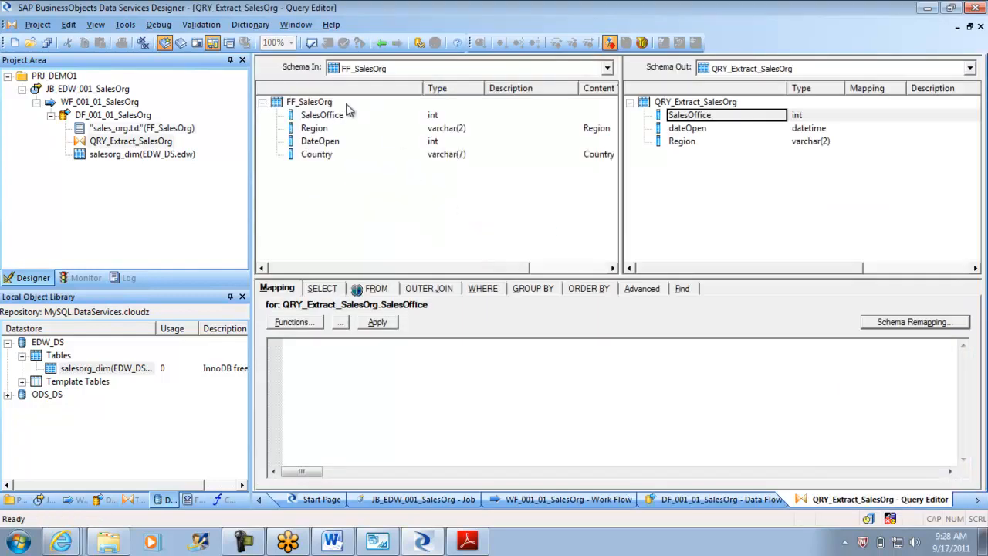
click(328, 116)
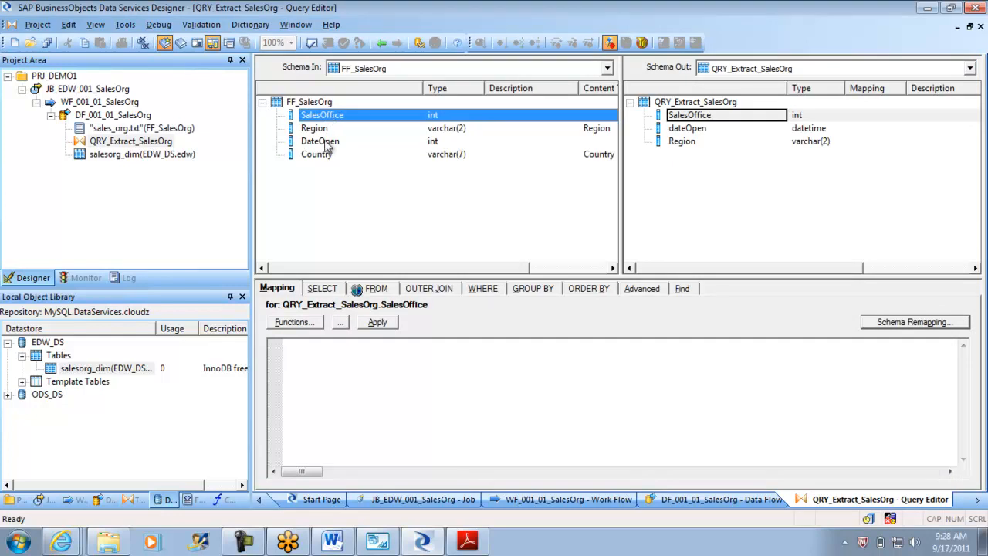
drag(328, 117, 689, 115)
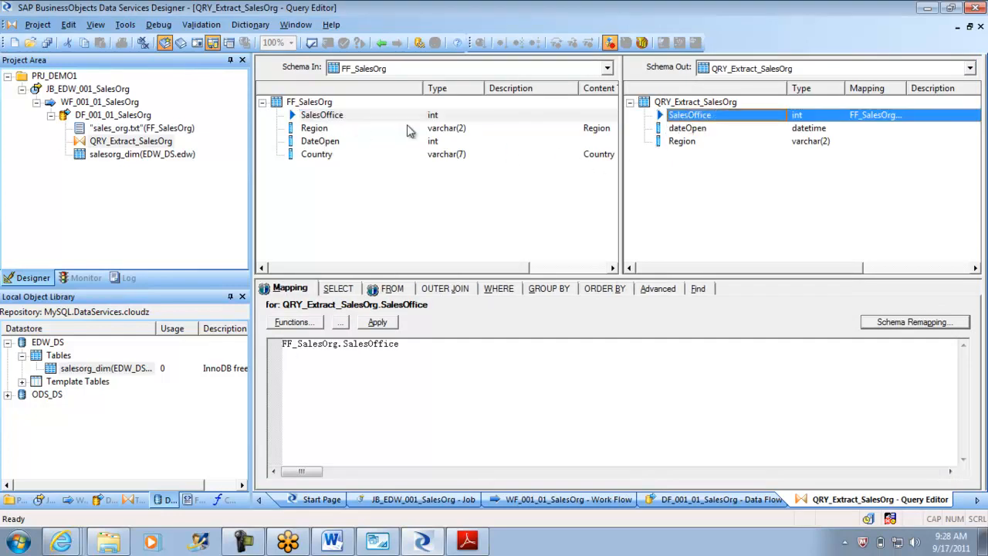
Step: Map the source Region and DateOpen columns together to the query's output schema
click(320, 130)
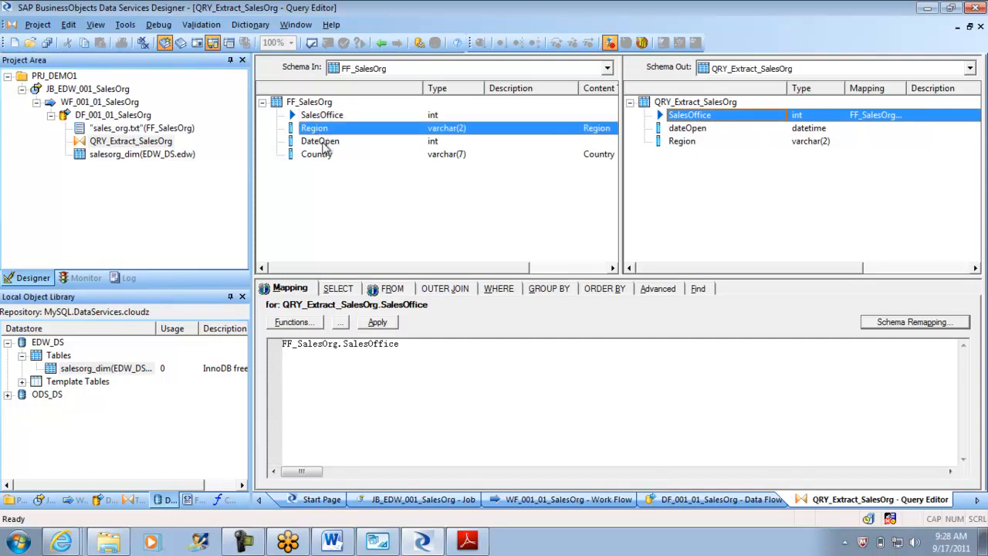
ctrl+click(323, 142)
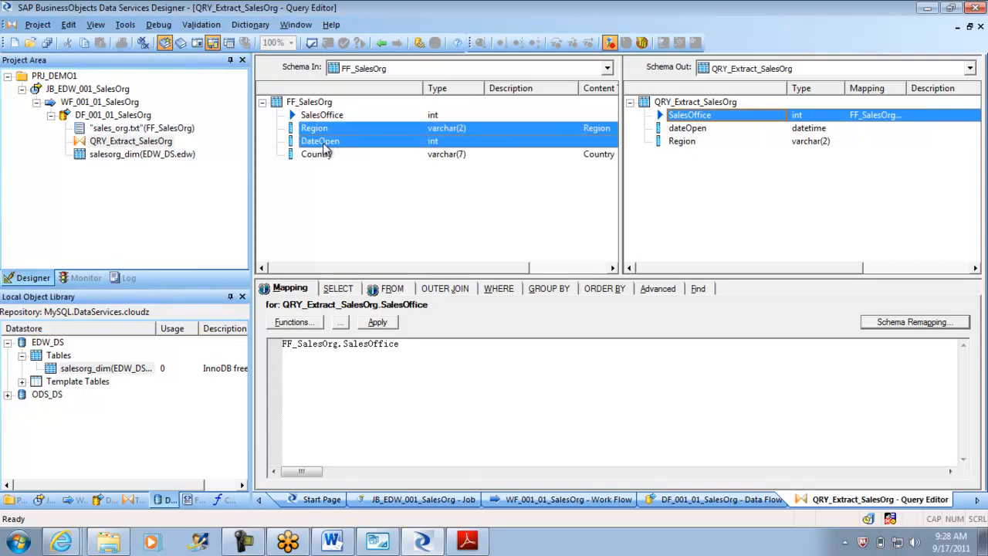
drag(380, 136, 708, 108)
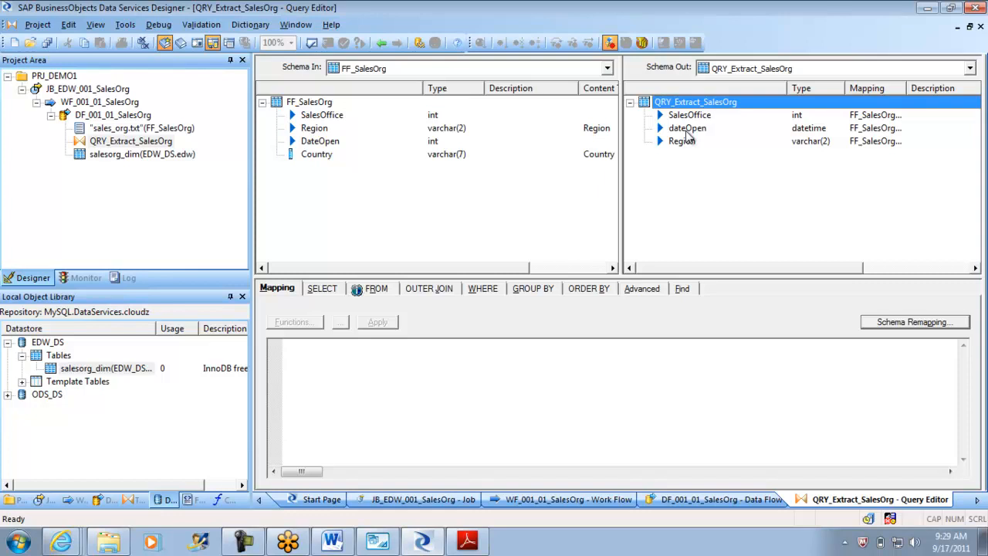
Step: Open the FF_SalesOrg flat file format from the object library and set its default date format to ddmmyyyy
click(223, 500)
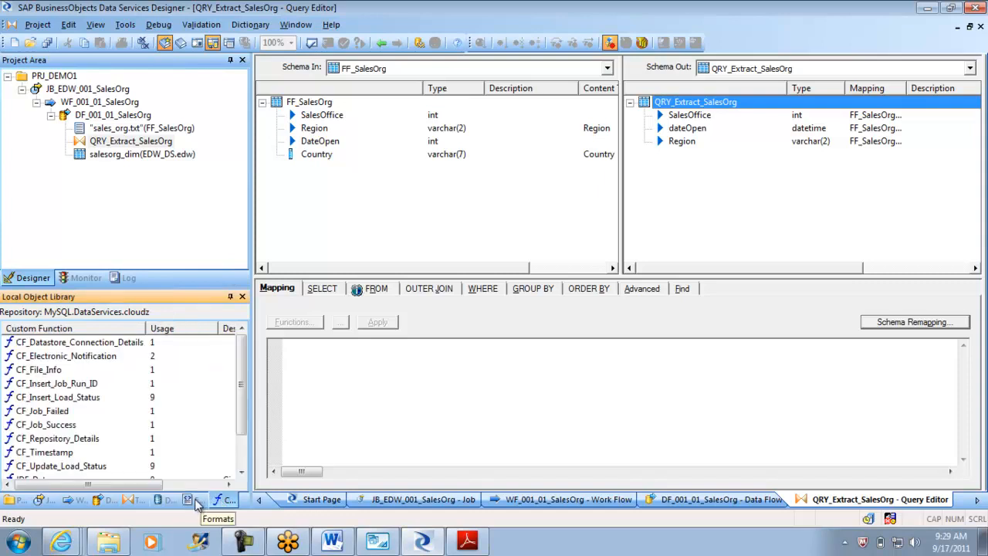
click(198, 500)
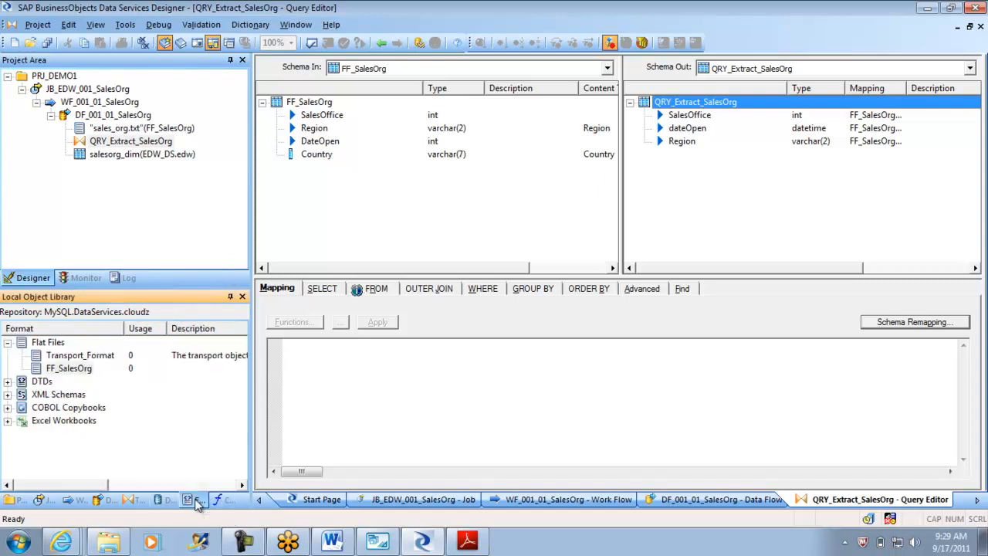
double_click(77, 369)
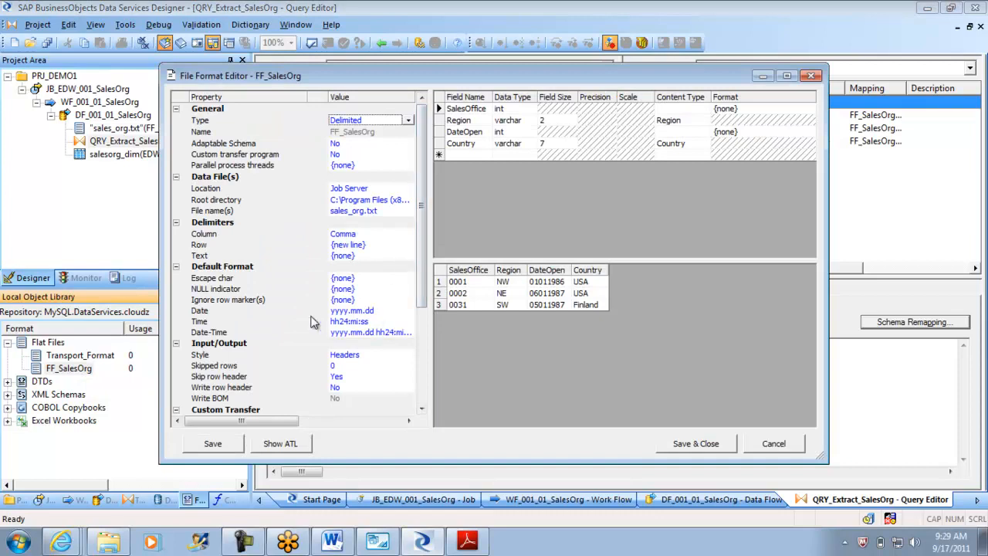
click(367, 311)
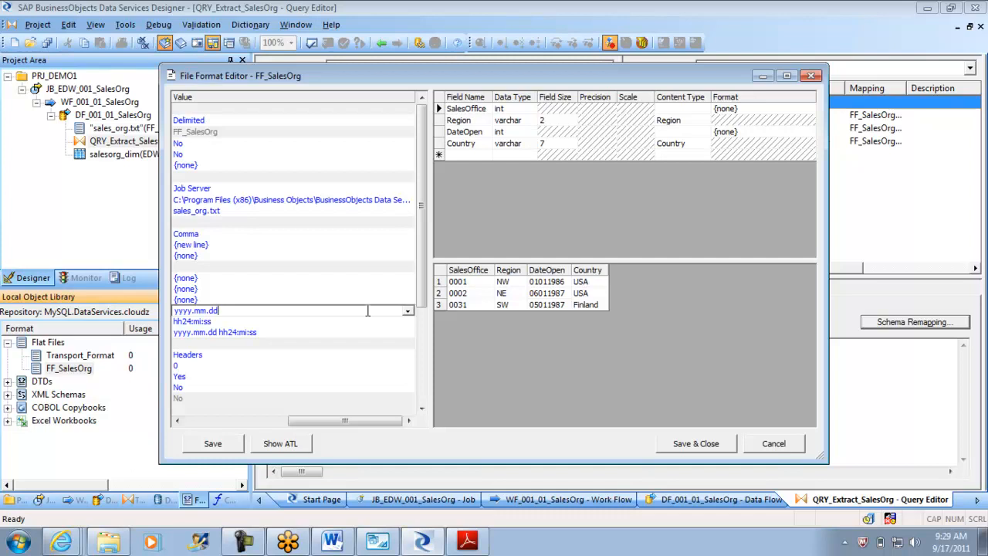
key(BackSpace)
key(BackSpace)
key(BackSpace)
key(BackSpace)
key(BackSpace)
key(BackSpace)
key(BackSpace)
key(BackSpace)
key(BackSpace)
key(BackSpace)
text(ddmmyyyy)
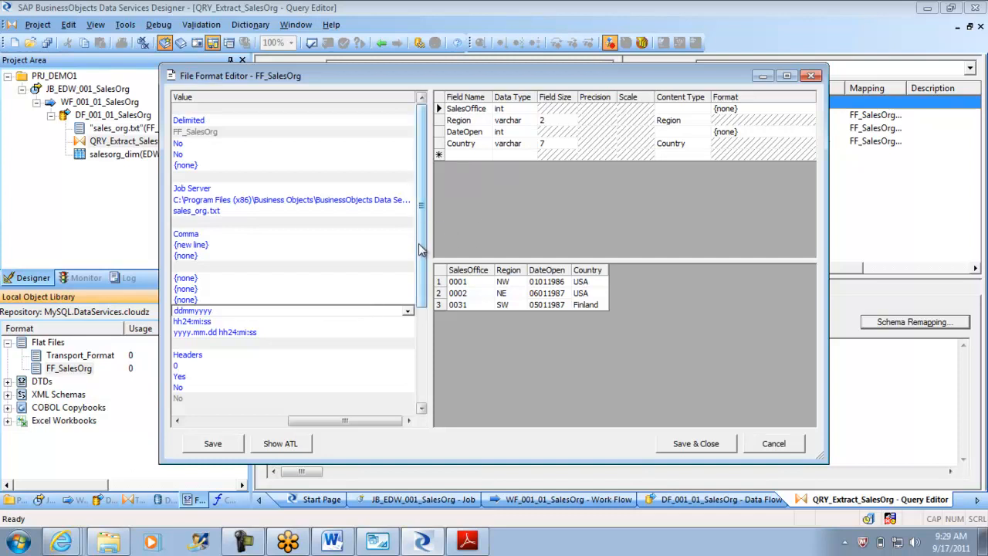
Step: Set the default time format of FF_SalesOrg to {none}
drag(421, 242, 430, 286)
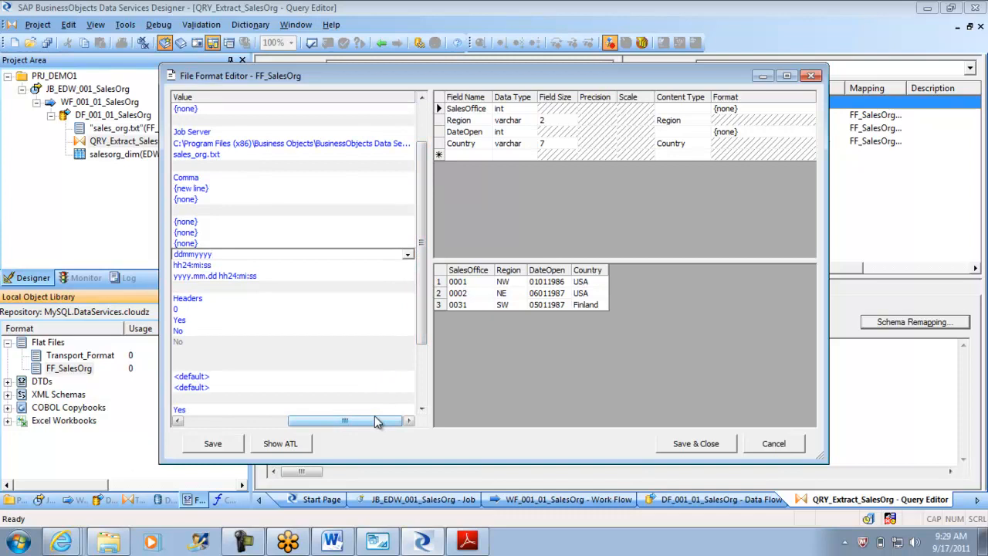
drag(377, 422, 322, 430)
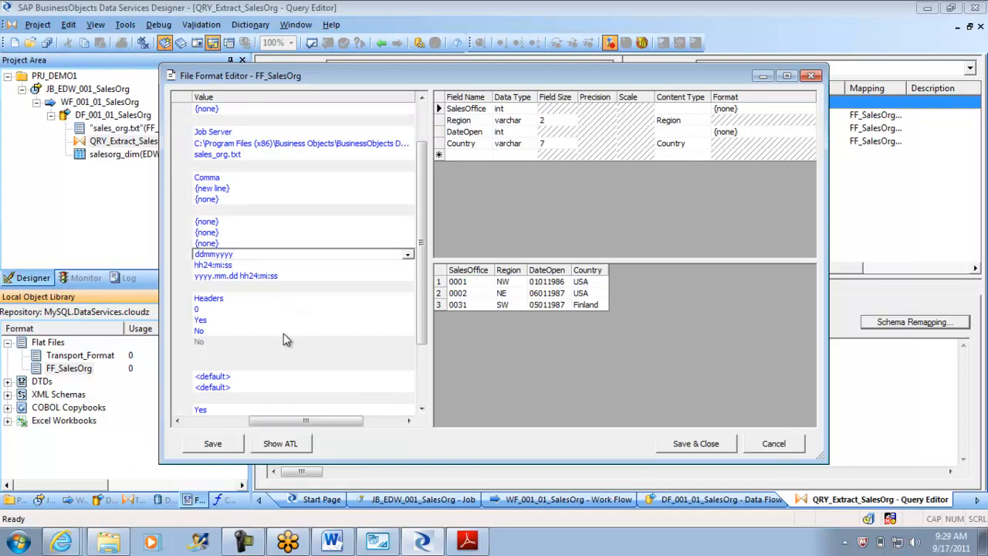
drag(323, 429, 280, 426)
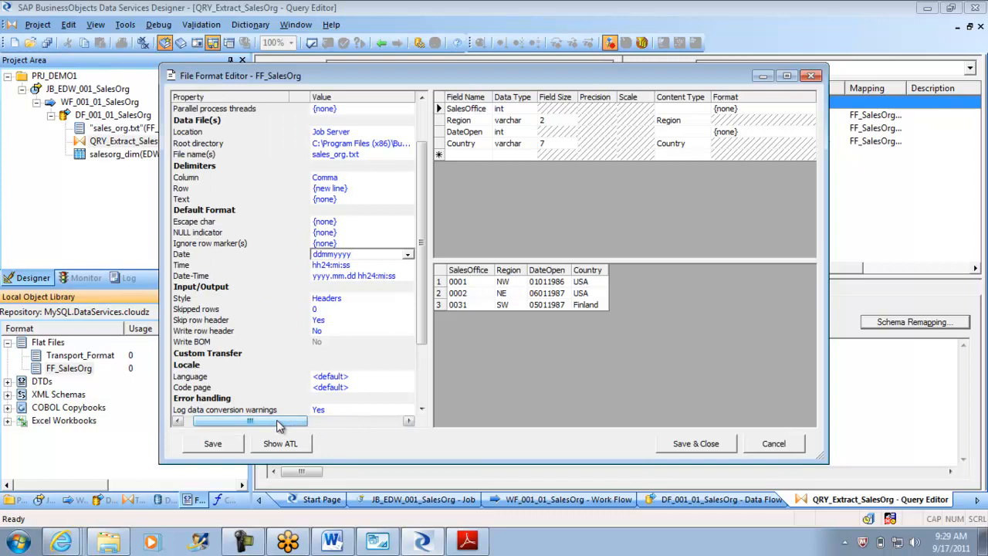
click(369, 264)
click(408, 266)
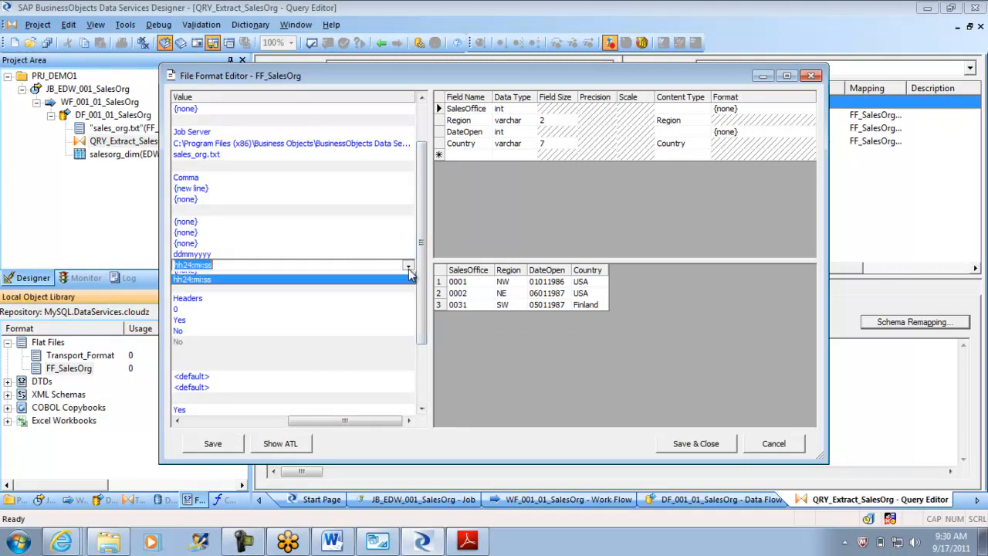
click(391, 279)
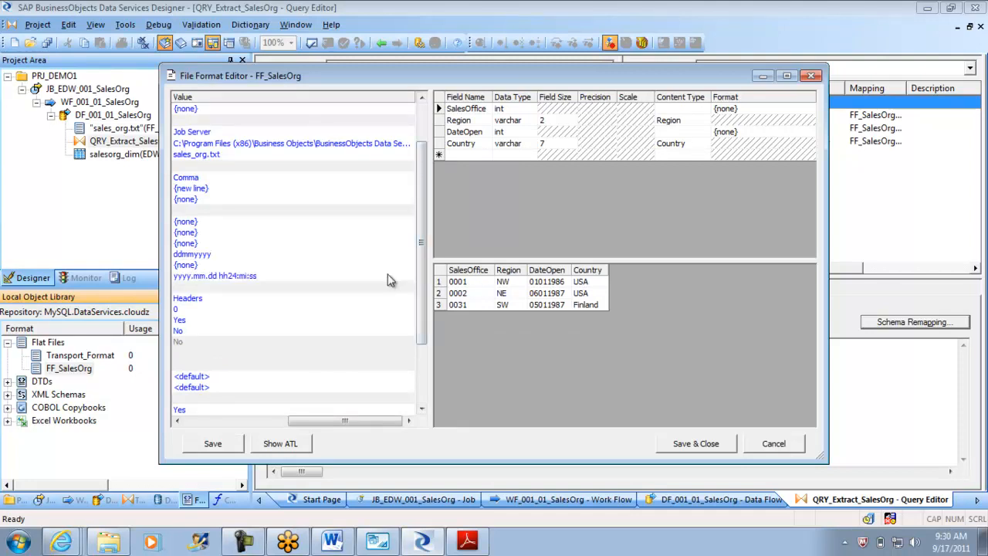
Step: Open the default Date-Time format of FF_SalesOrg for editing and check its available options
drag(366, 423, 261, 398)
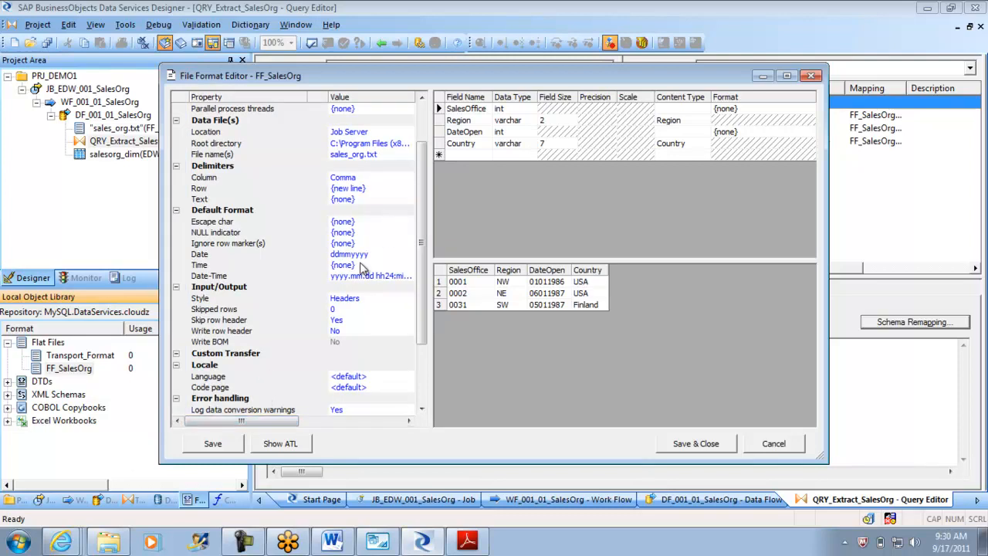
click(381, 277)
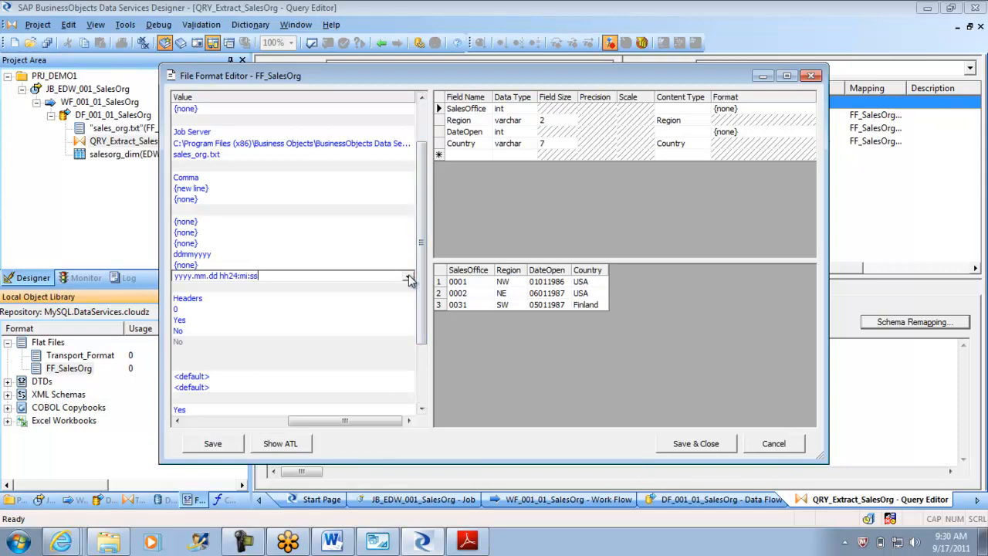
click(408, 278)
click(409, 278)
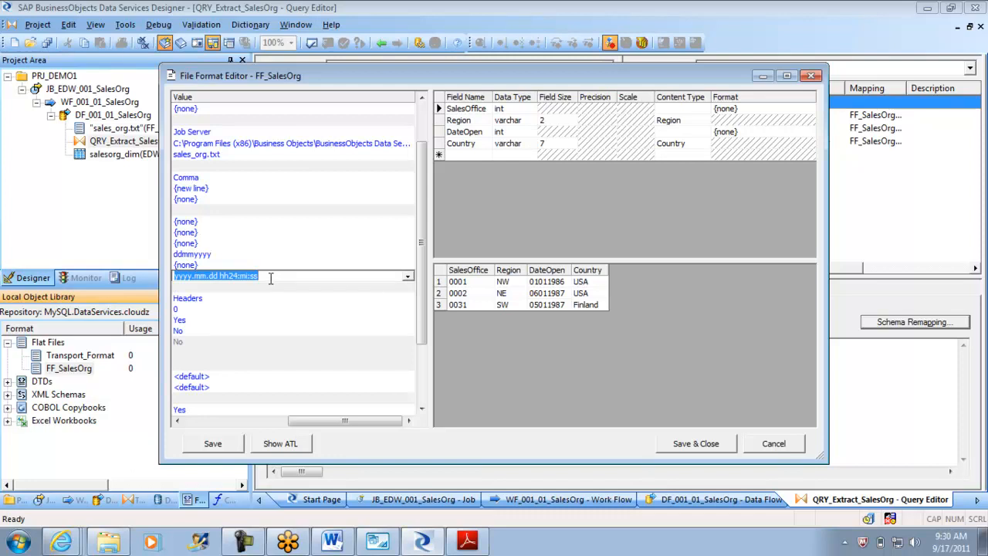
Step: Switch to the Data Services tutorial in Adobe Reader and look through the instructions on validating the data flow and executing the job
click(463, 544)
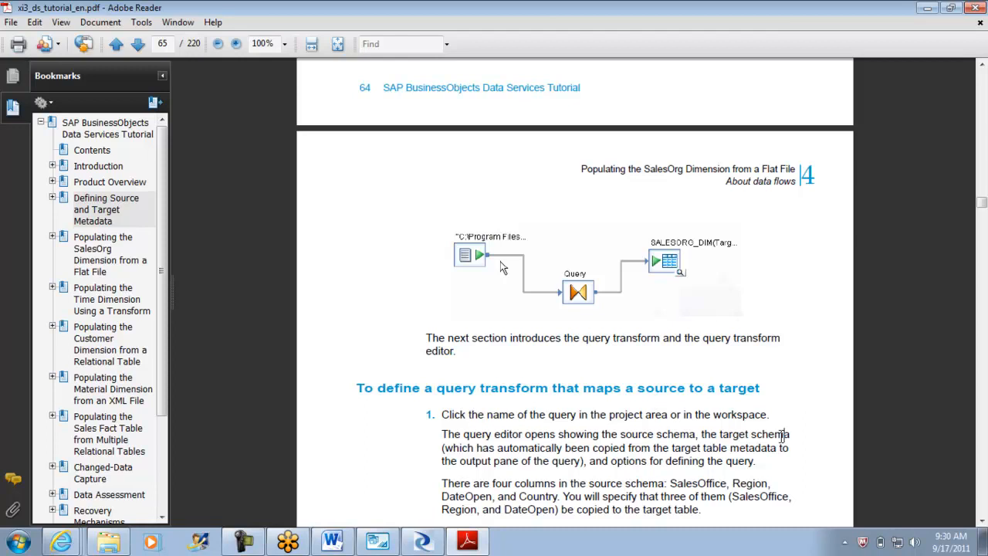
scroll(781, 436, down, 20)
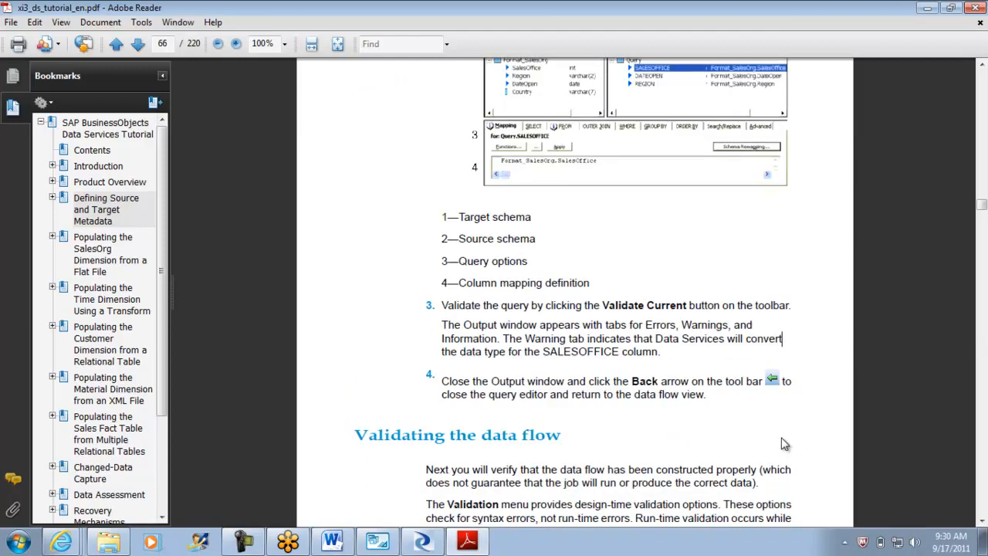
scroll(781, 444, down, 10)
scroll(781, 438, down, 15)
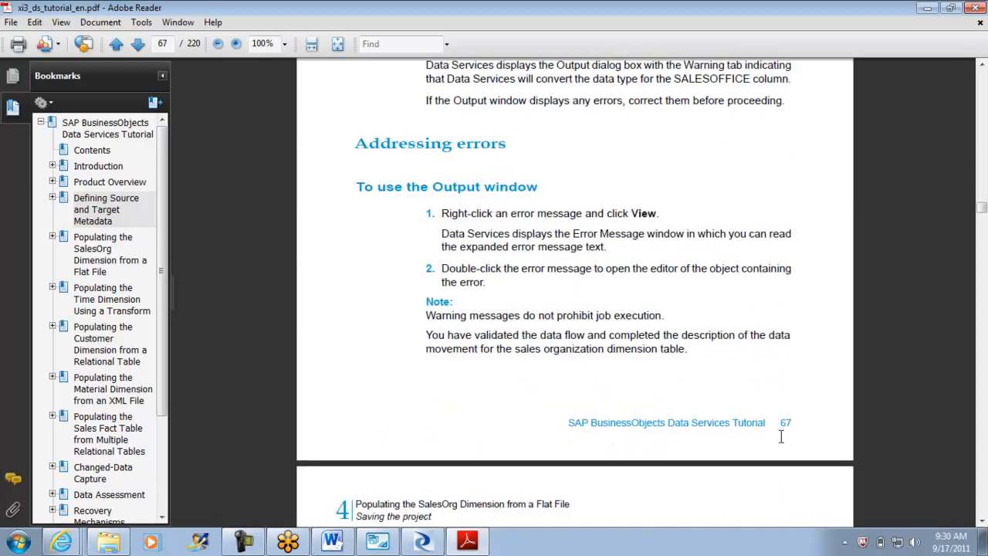
scroll(785, 444, down, 10)
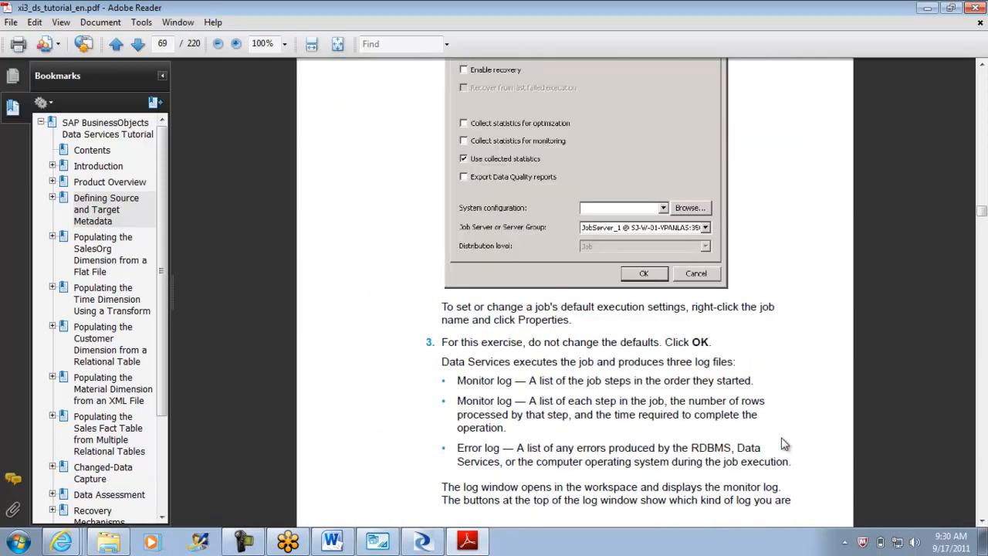
scroll(784, 444, down, 15)
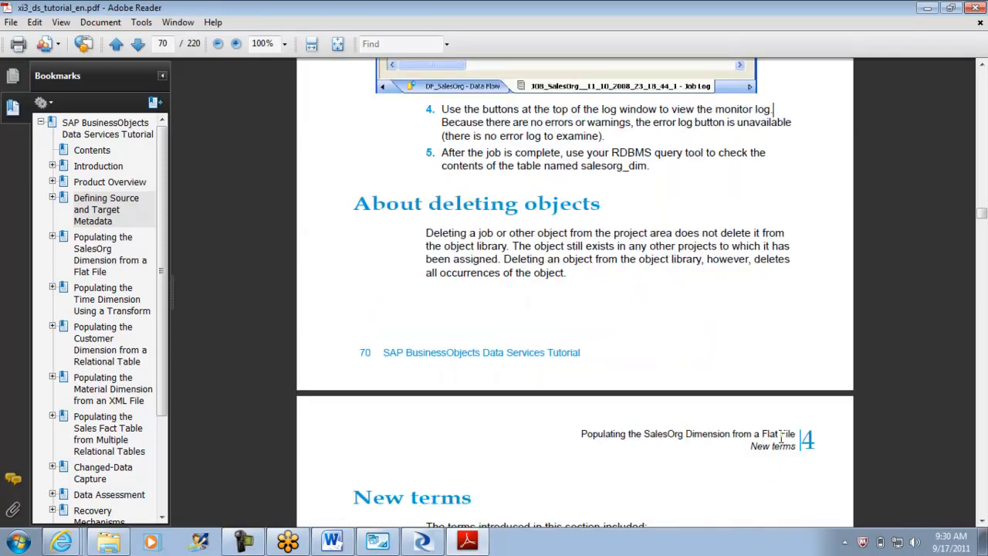
Step: Find the tutorial's "To define a file format" section and read its instruction on the default date format
scroll(785, 444, up, 20)
scroll(784, 444, up, 20)
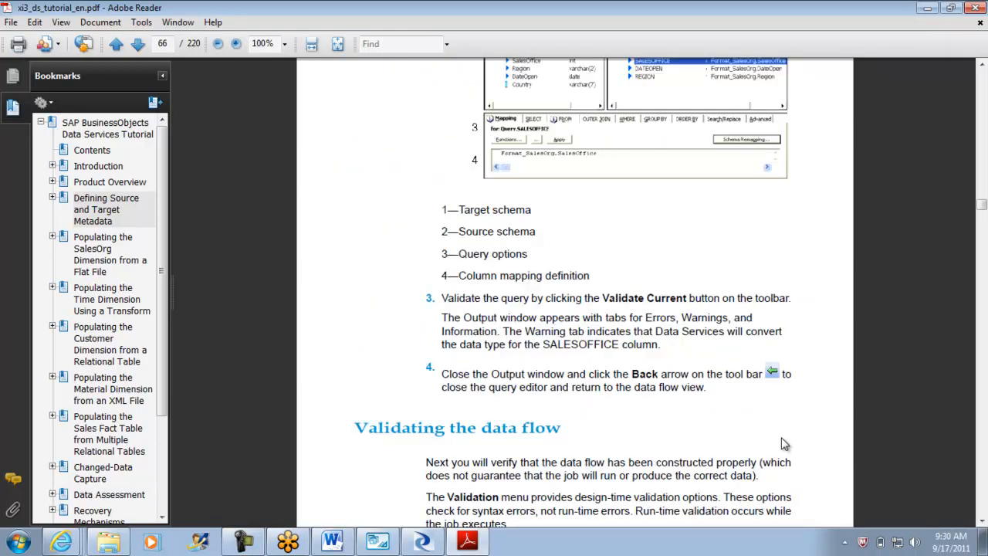
scroll(785, 443, up, 20)
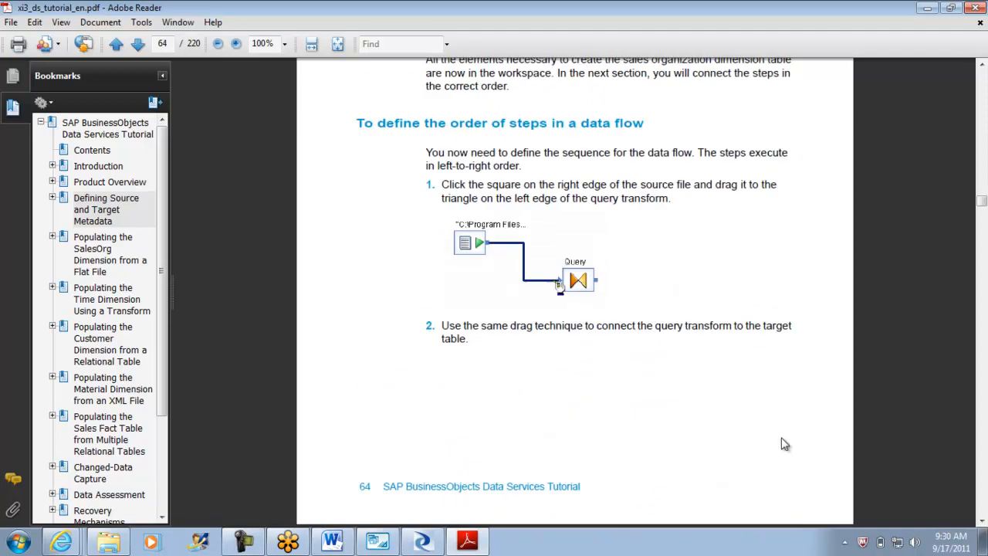
scroll(784, 444, up, 20)
scroll(784, 444, up, 10)
scroll(784, 444, up, 10)
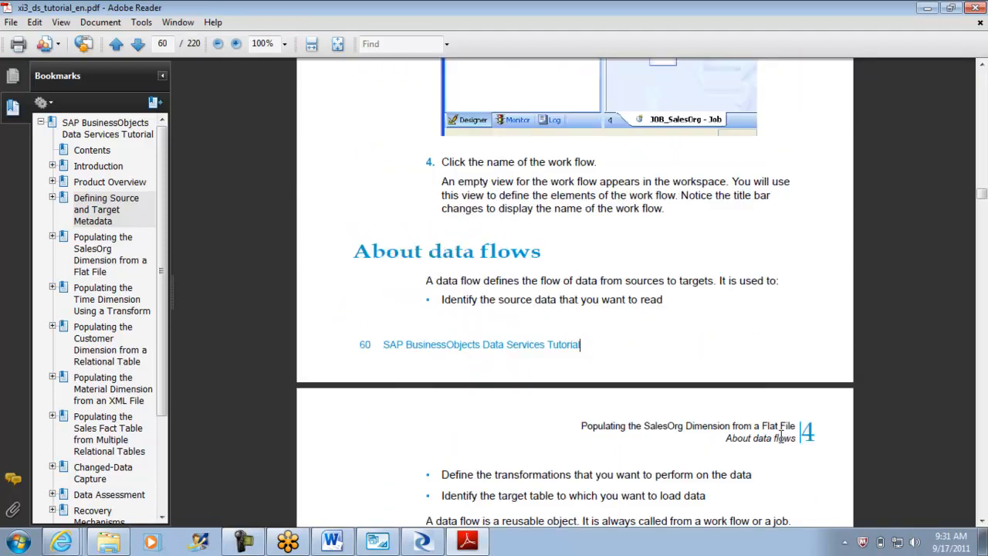
scroll(784, 444, up, 15)
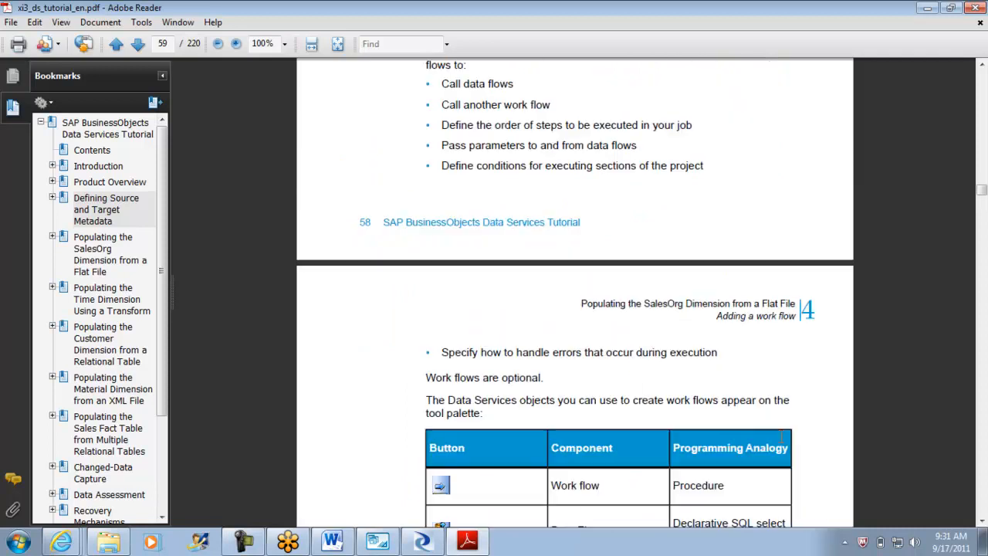
scroll(781, 438, up, 15)
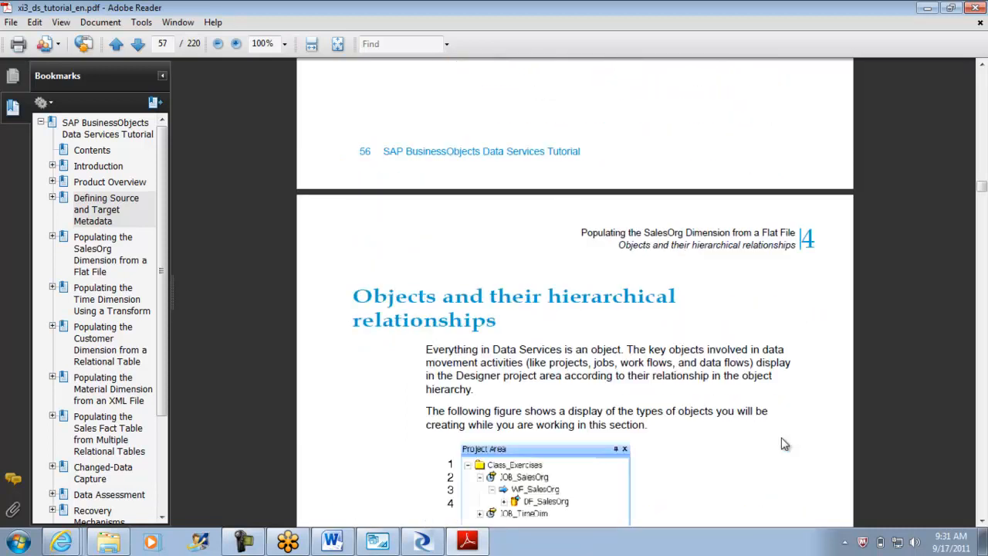
scroll(784, 444, up, 15)
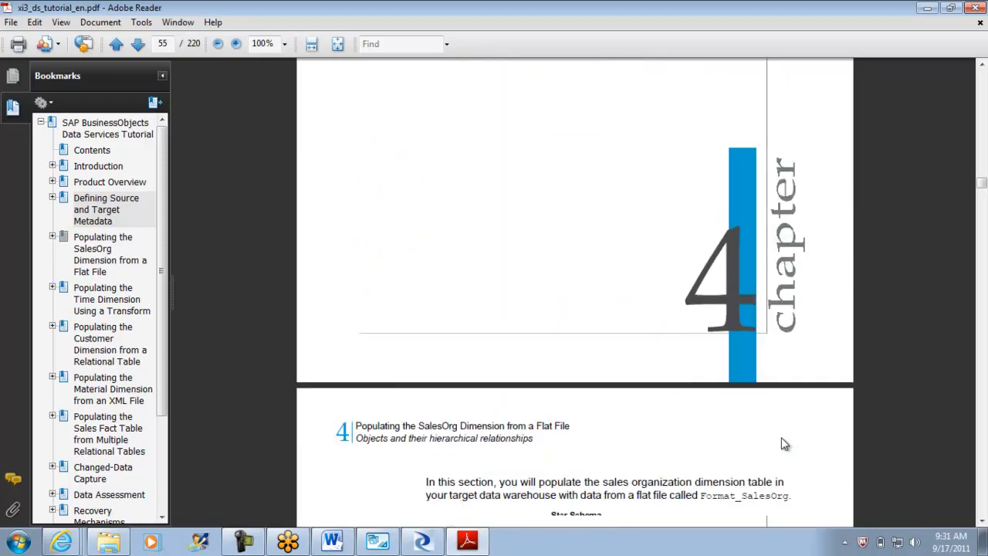
scroll(784, 443, up, 12)
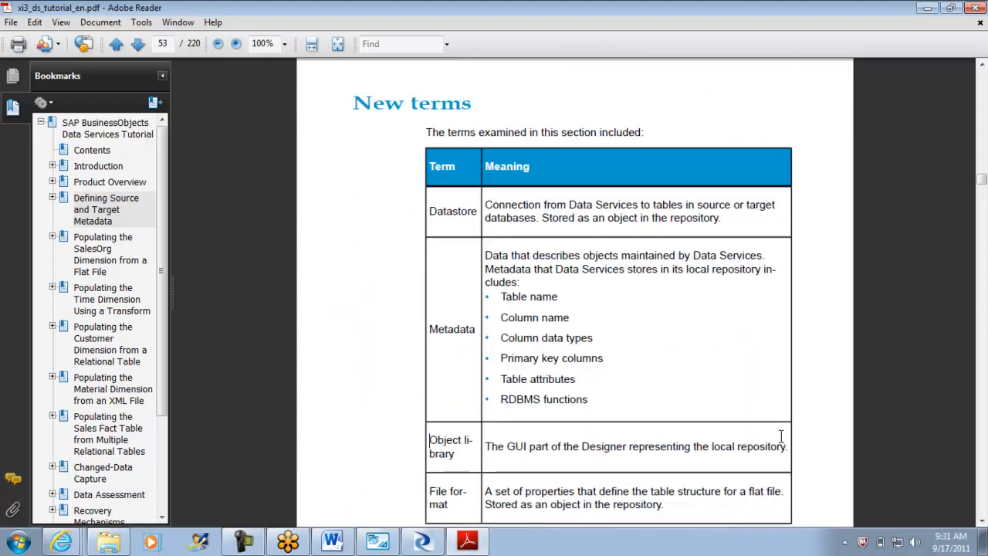
scroll(784, 444, up, 8)
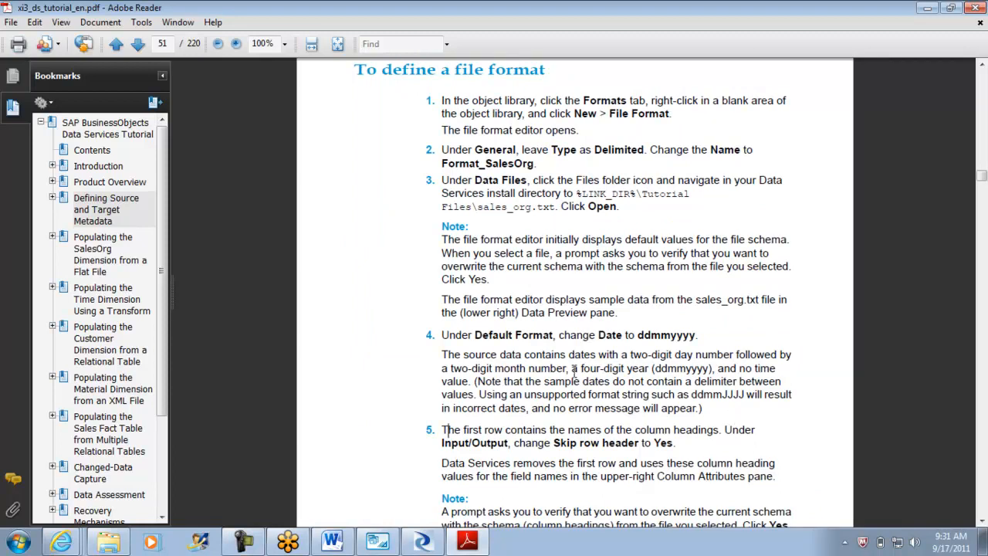
drag(441, 353, 690, 372)
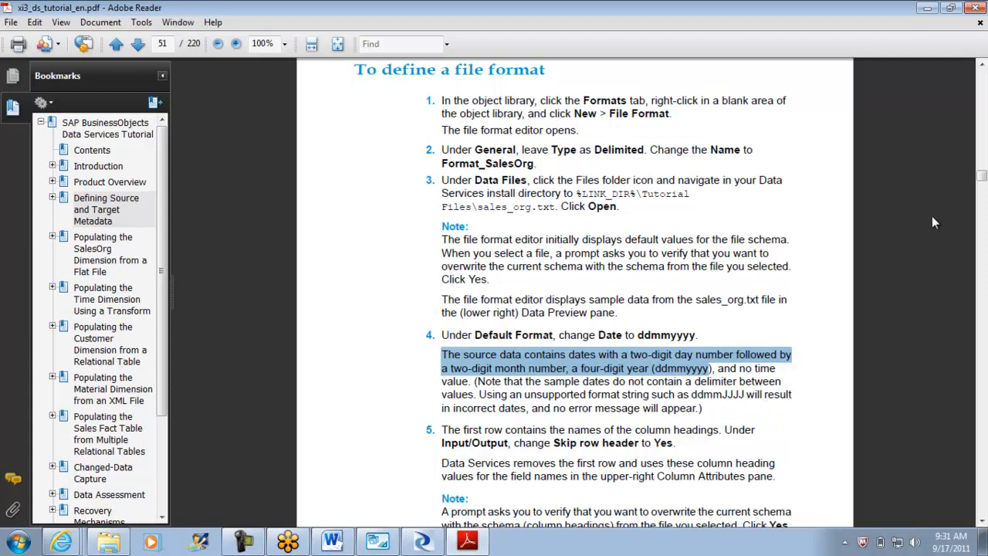
drag(982, 179, 983, 175)
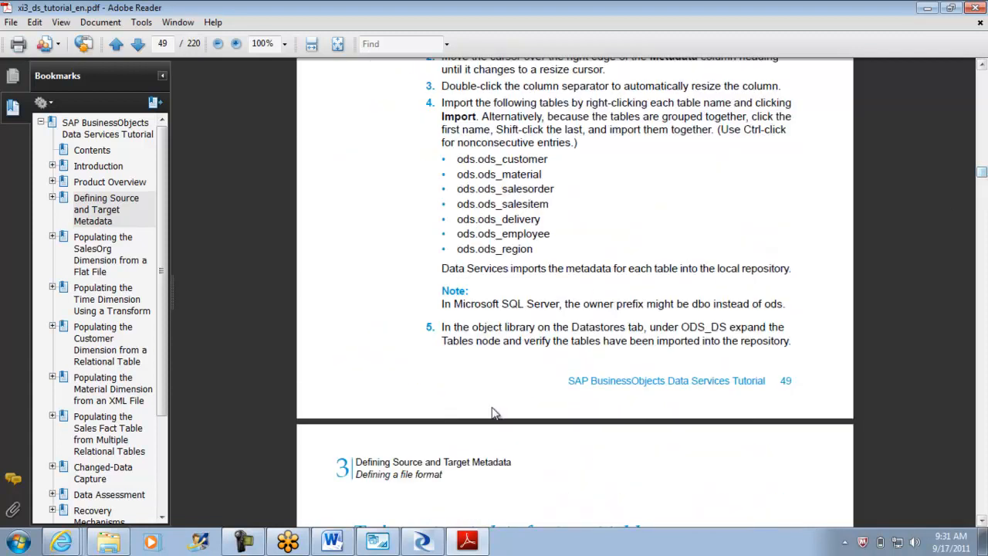
Step: Switch back to Data Services Designer, then save the FF_SalesOrg file format and close its editor
click(423, 542)
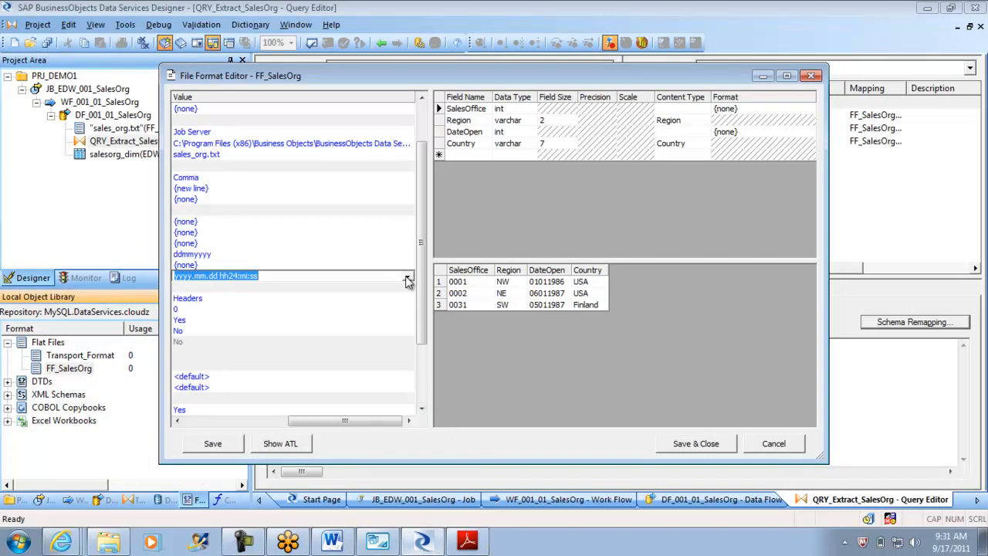
click(338, 274)
click(694, 445)
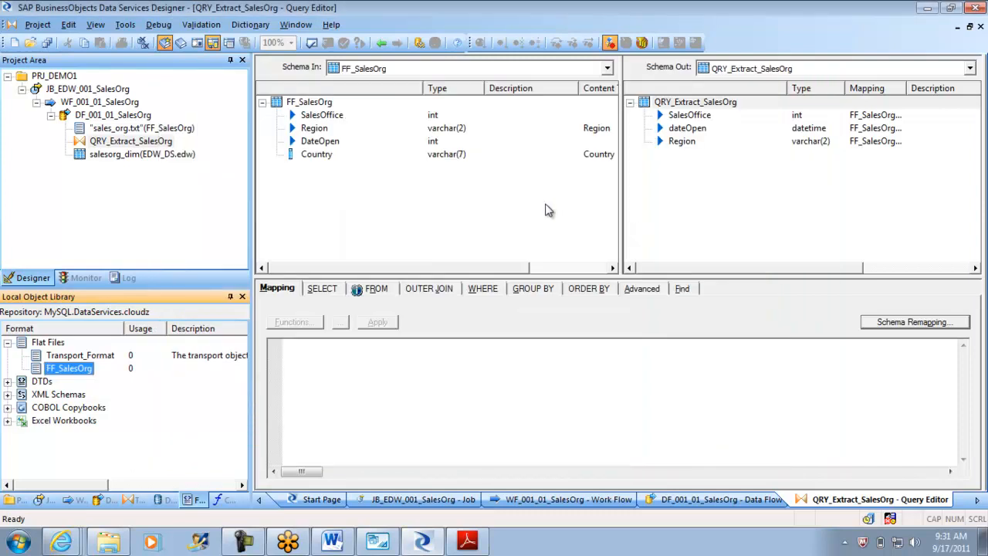
Step: Return from the query editor to the DF_001_01_SalesOrg data flow and save it
click(388, 44)
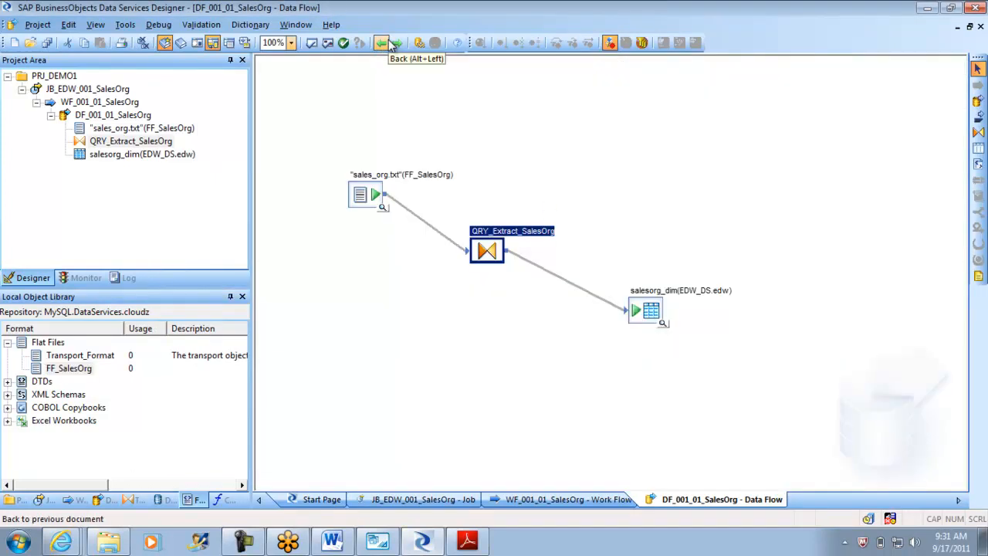
click(409, 360)
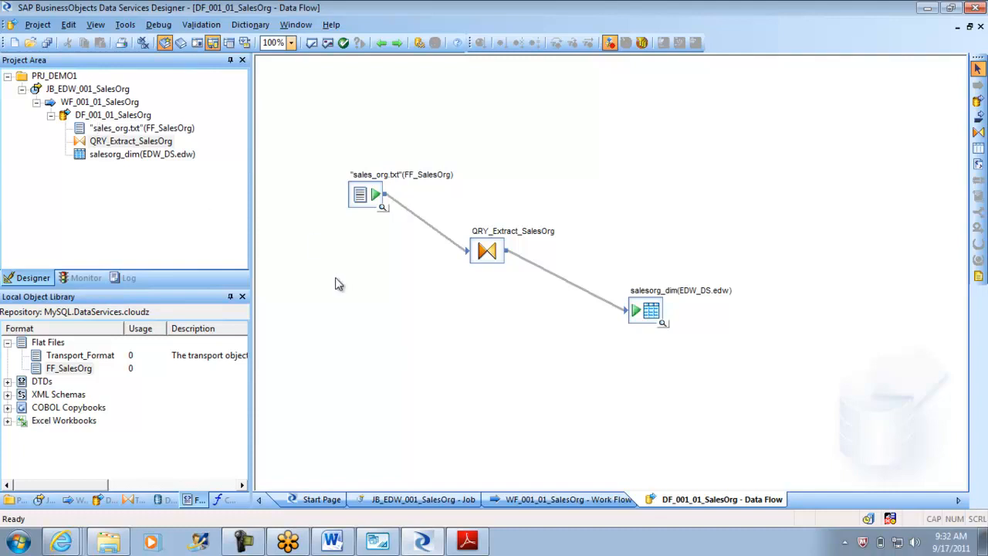
click(39, 24)
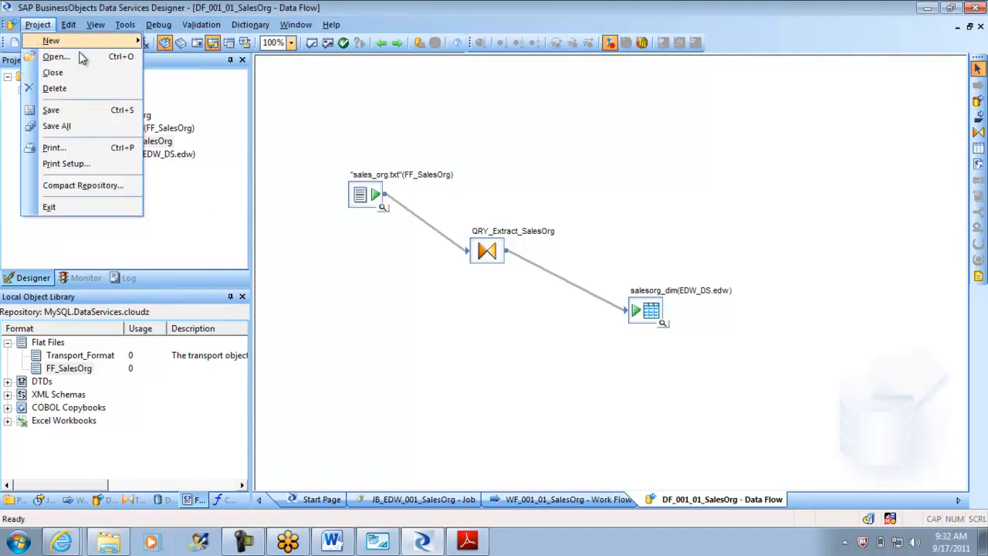
click(91, 112)
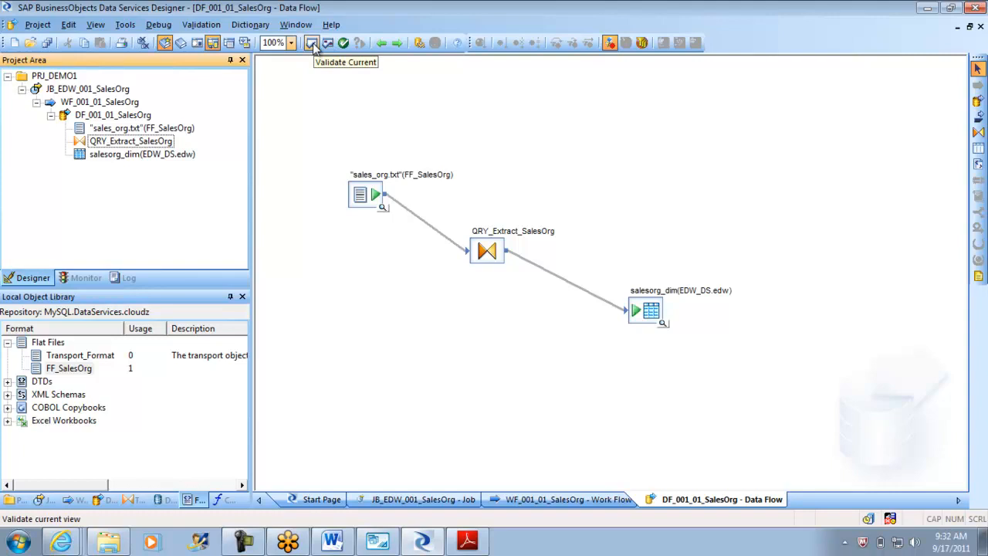
click(503, 314)
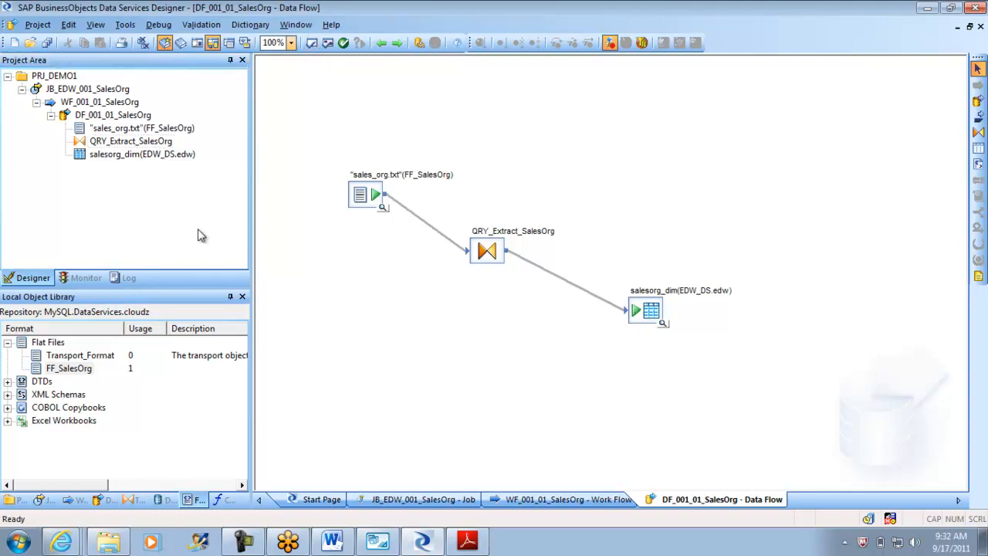
Step: Validate the DF_001_01_SalesOrg data flow, first the current view and then all objects, reading the full text of the reported error
click(312, 43)
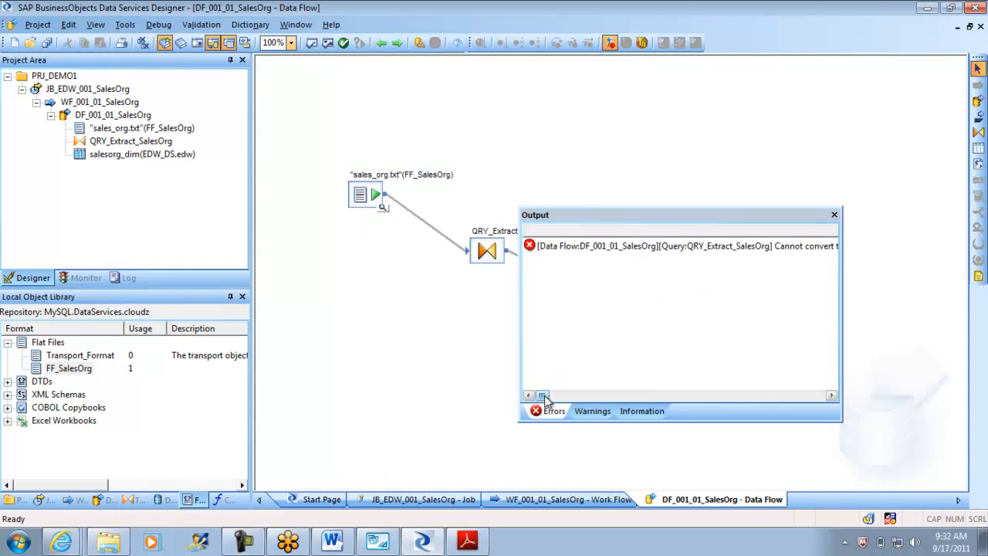
drag(544, 395, 553, 397)
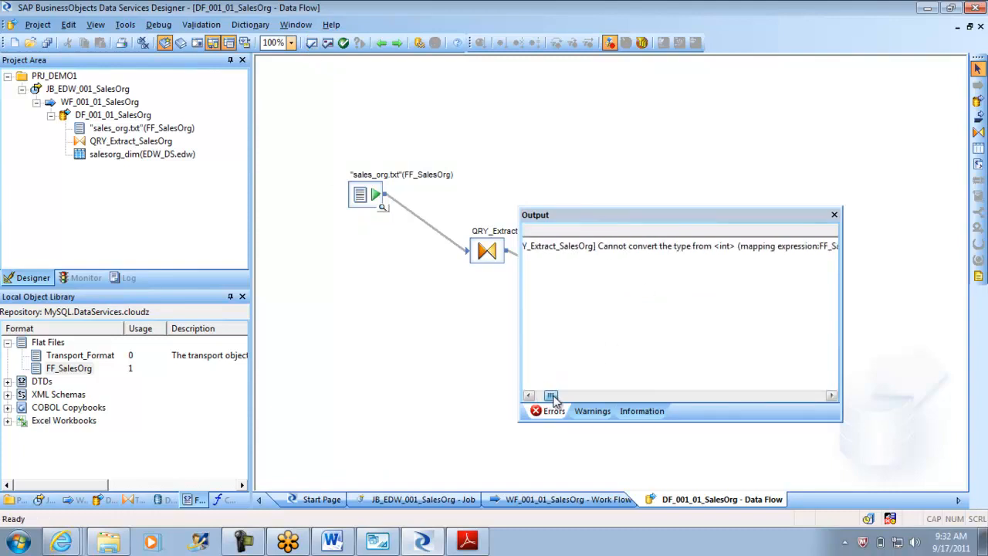
drag(553, 397, 577, 399)
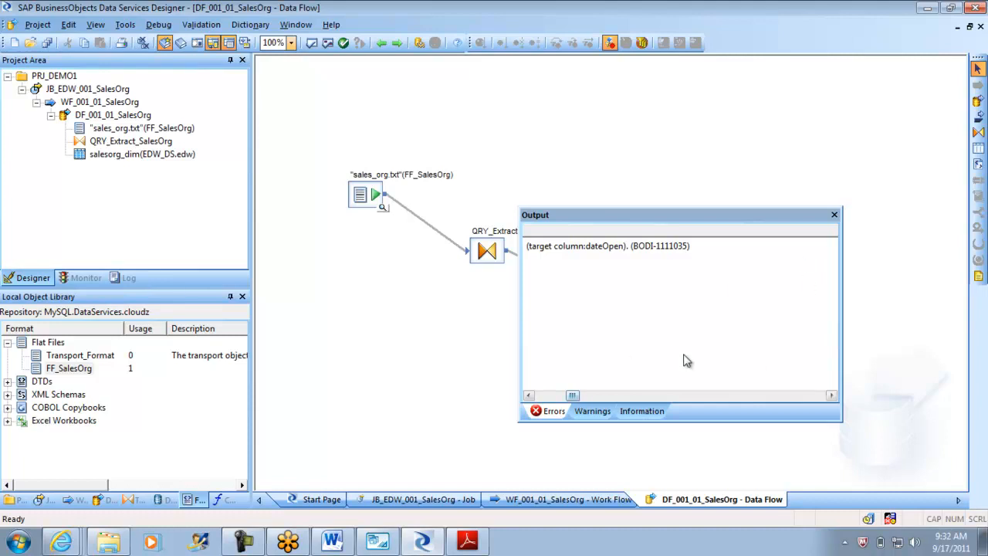
click(835, 215)
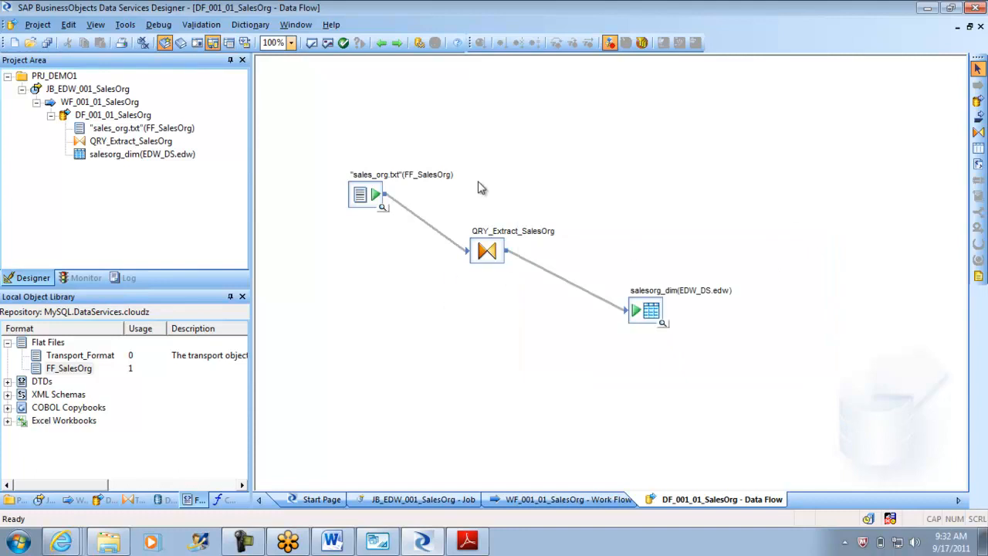
click(328, 43)
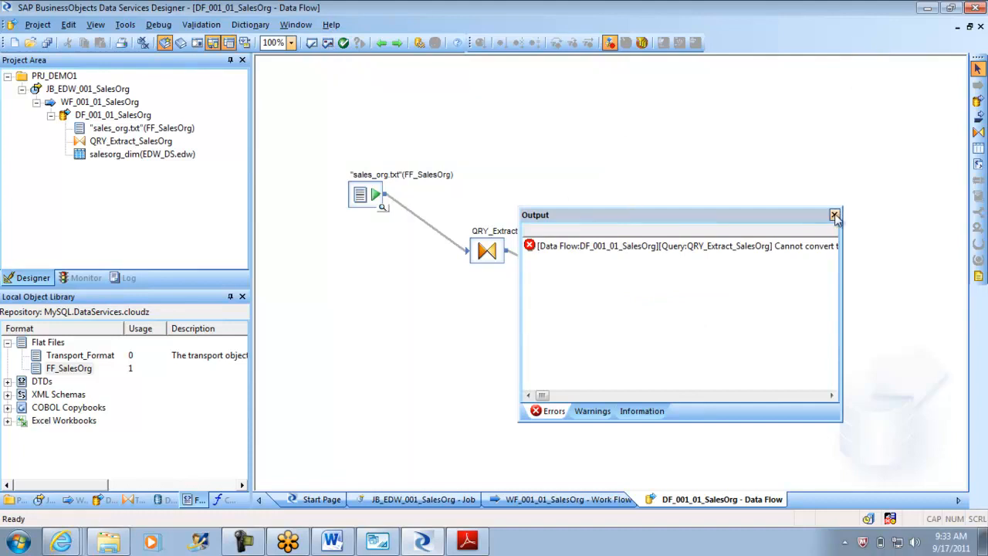
click(834, 215)
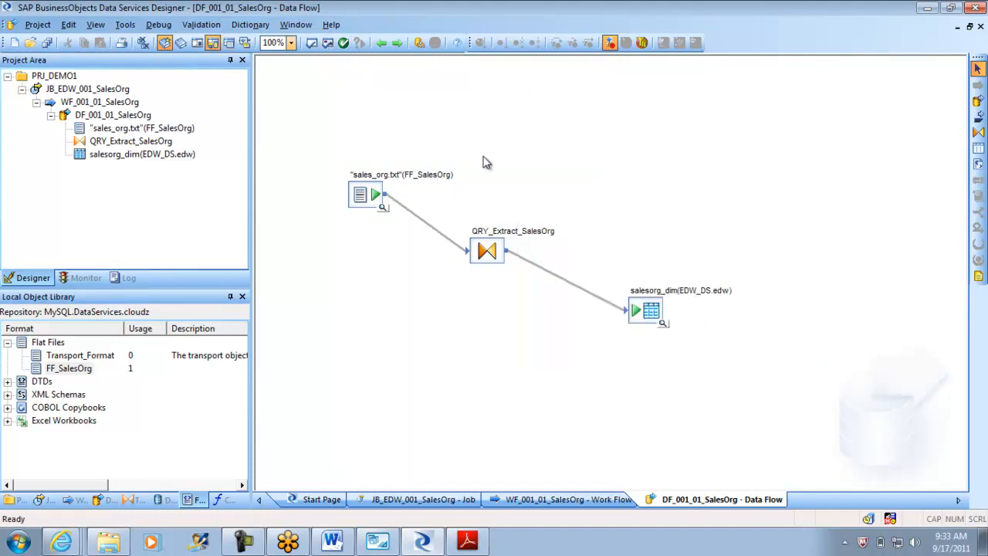
Step: In the QRY_Extract_SalesOrg query, begin a to_date function around the dateOpen mapping, placing 'ddmmyyyy' before FF_SalesOrg.DateOpen as the first argument
double_click(486, 249)
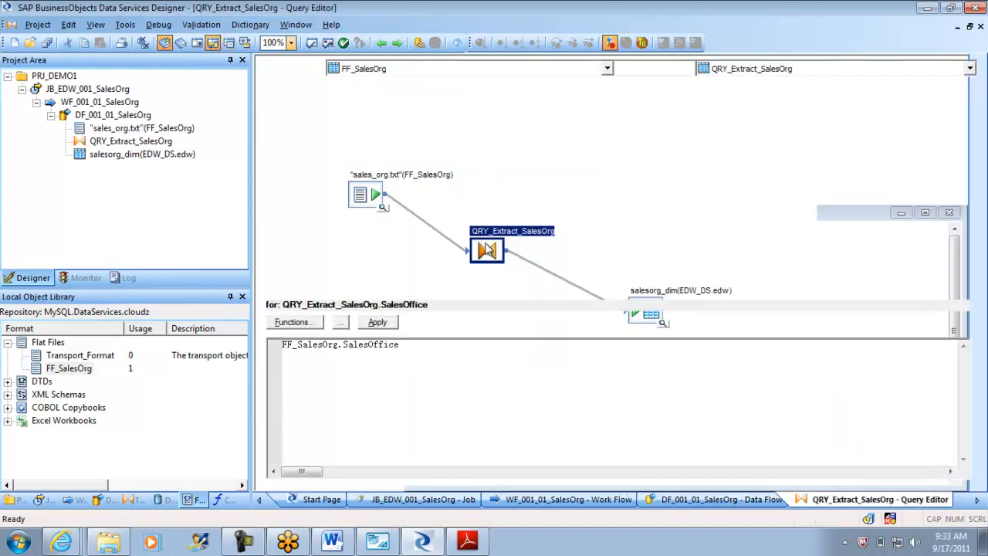
click(697, 132)
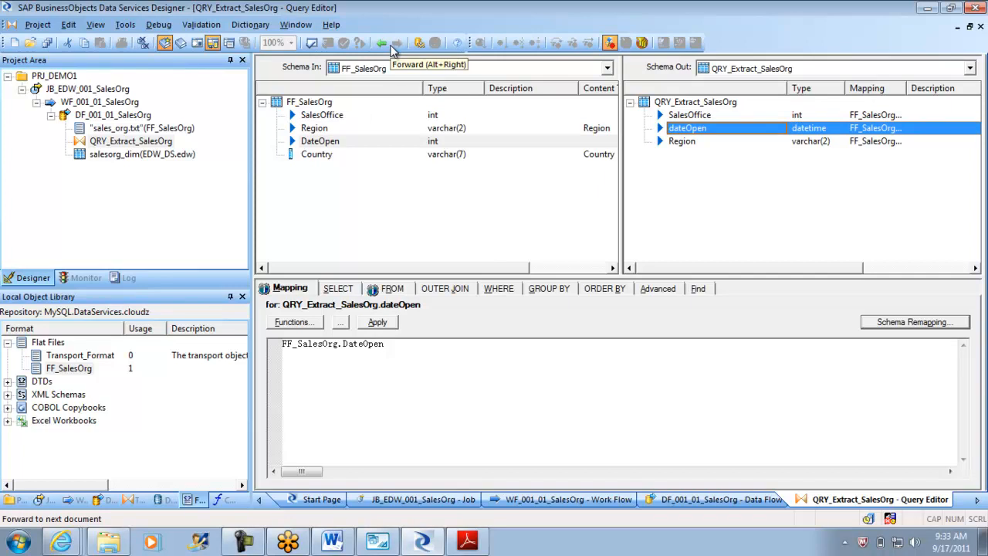
click(338, 145)
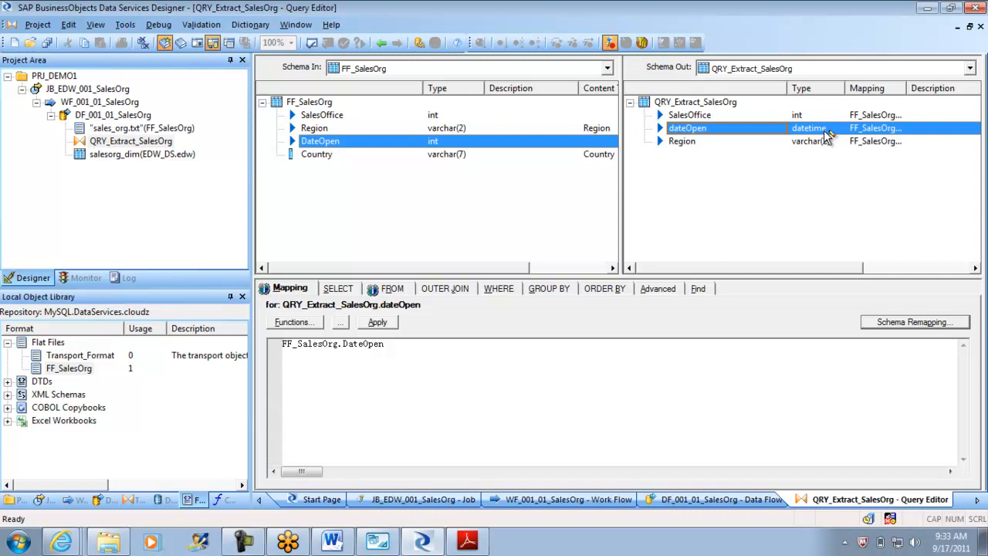
click(404, 346)
key(Home)
text(to_date)
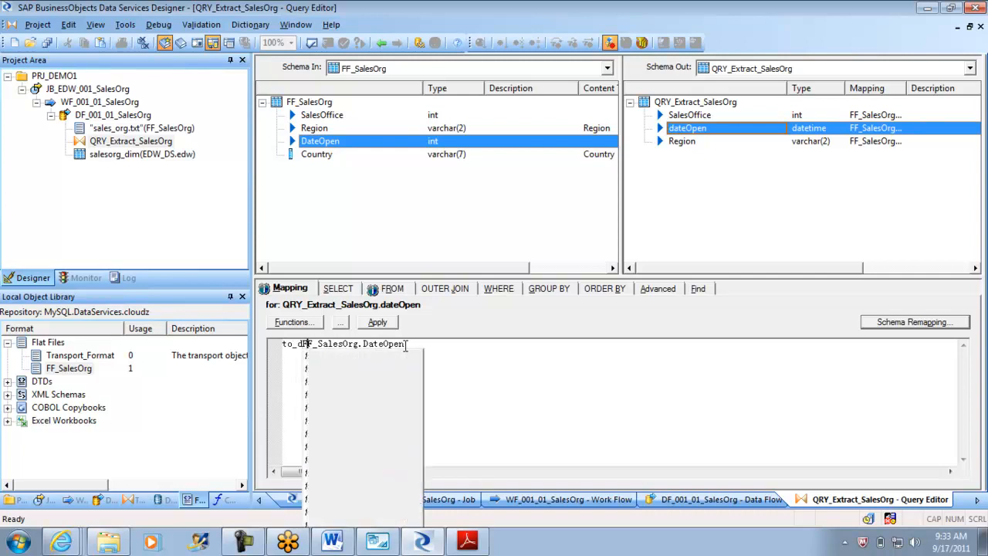
text(()
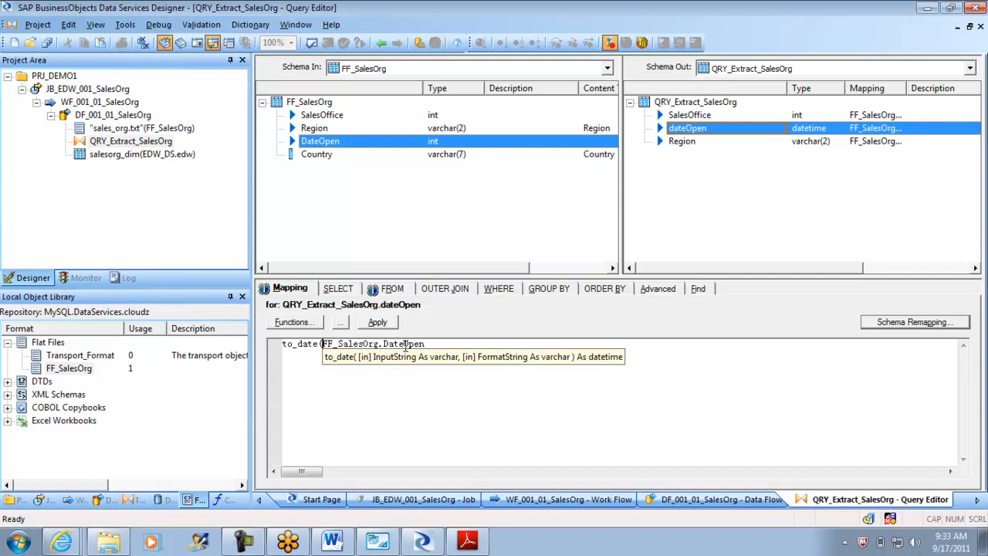
text('ddmmyyyy',')
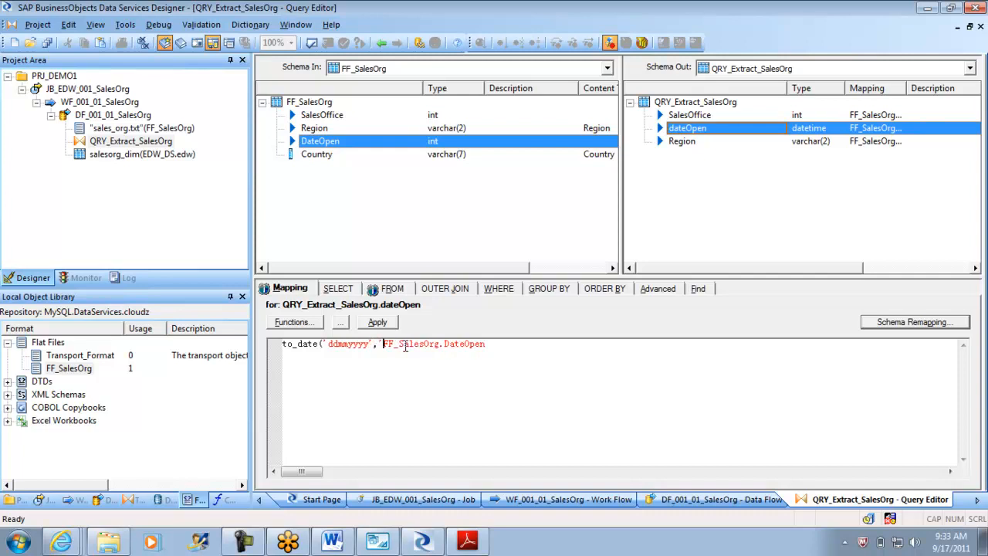
key(BackSpace)
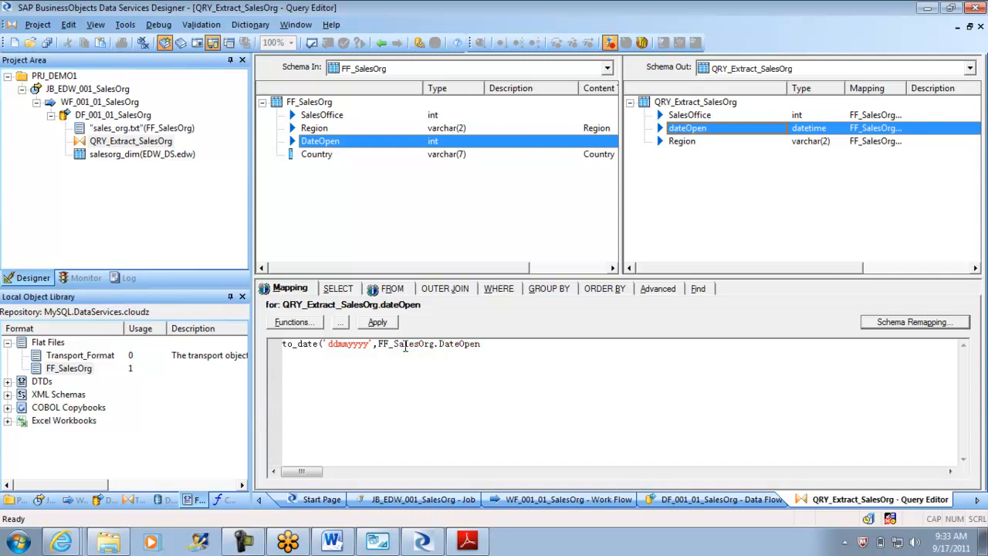
Step: Move the format argument behind FF_SalesOrg.DateOpen, close the parenthesis and set the format, giving to_date(FF_SalesOrg.DateOpen,'dd.mm.yyyy')
click(322, 344)
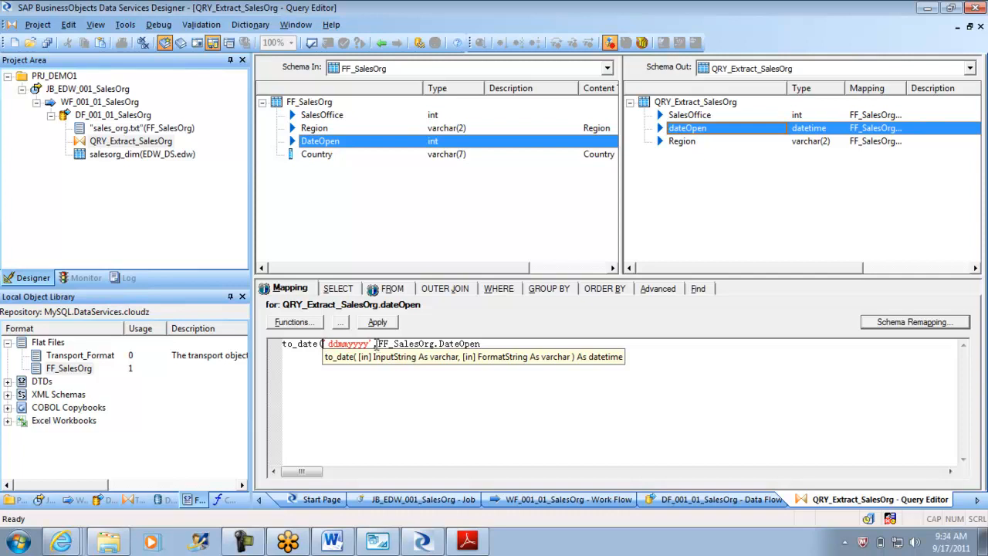
drag(375, 344, 323, 345)
key(ctrl+c)
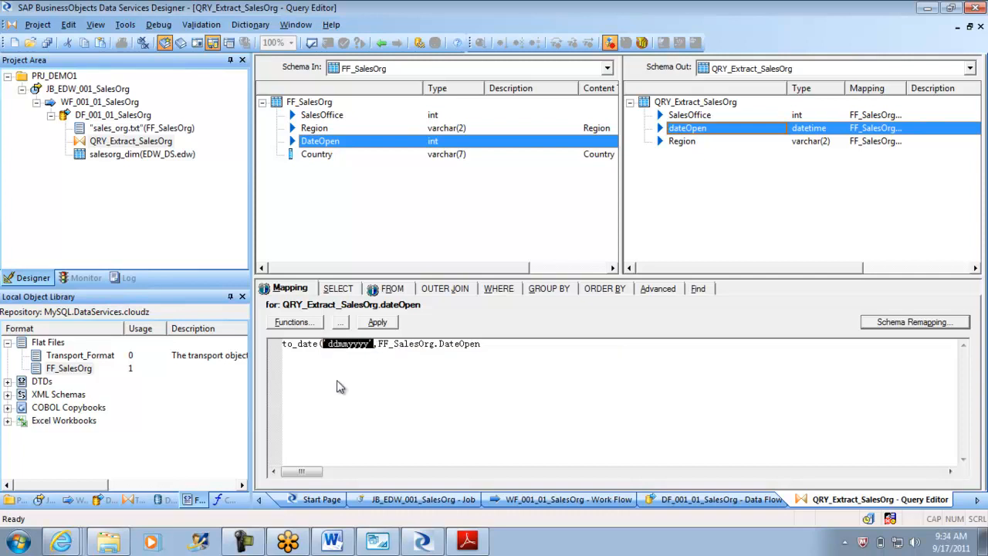
key(Delete)
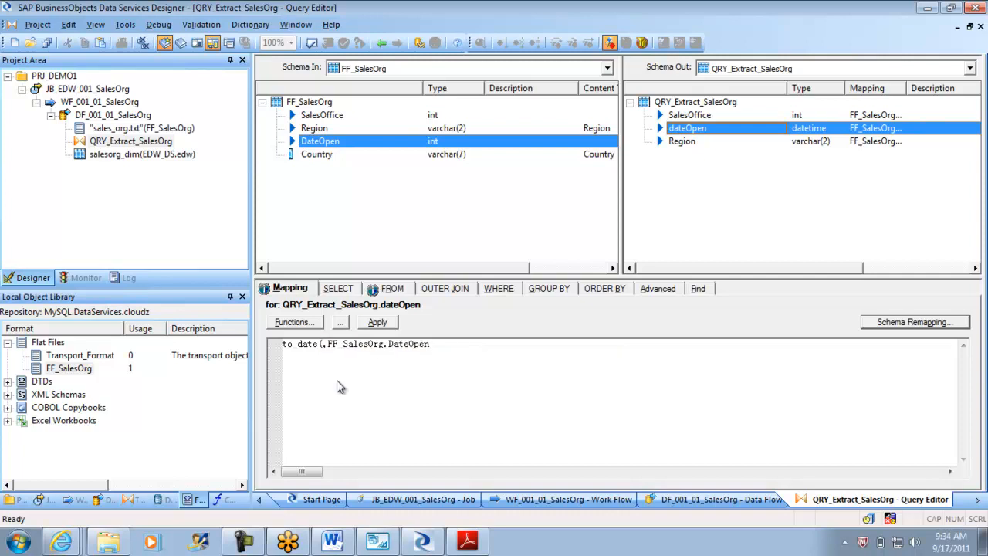
key(Delete)
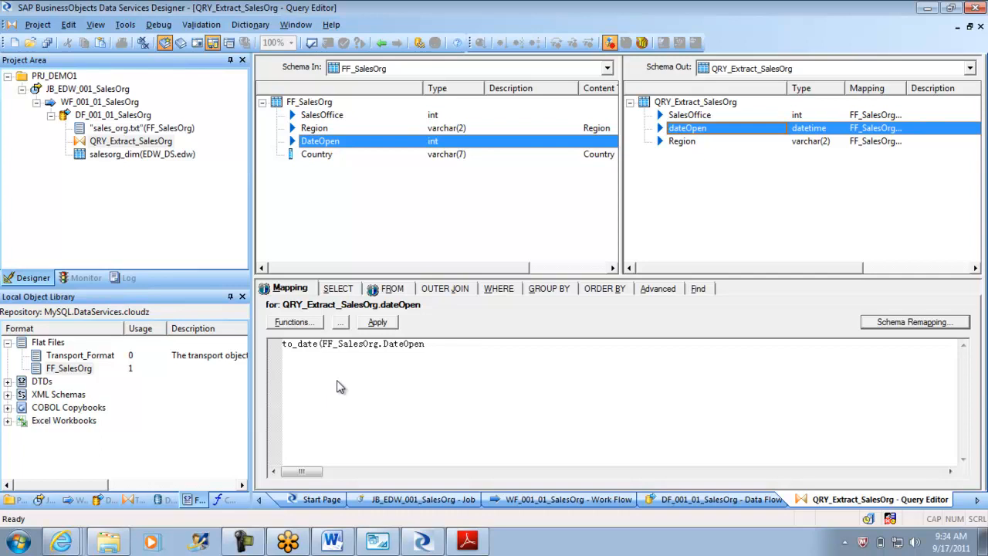
click(436, 344)
text(,)
key(ctrl+v)
text())
double_click(456, 347)
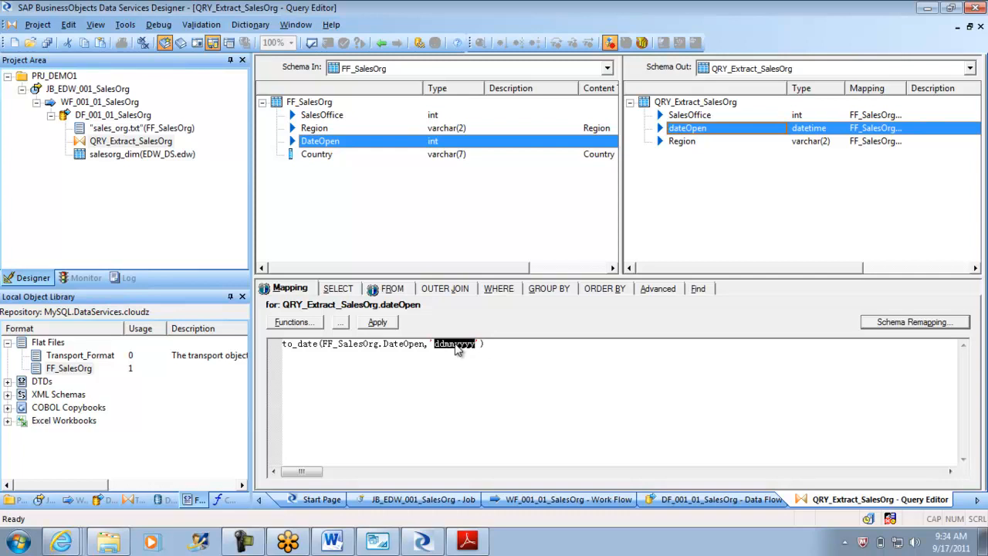
text(dd.mm.yyyy)
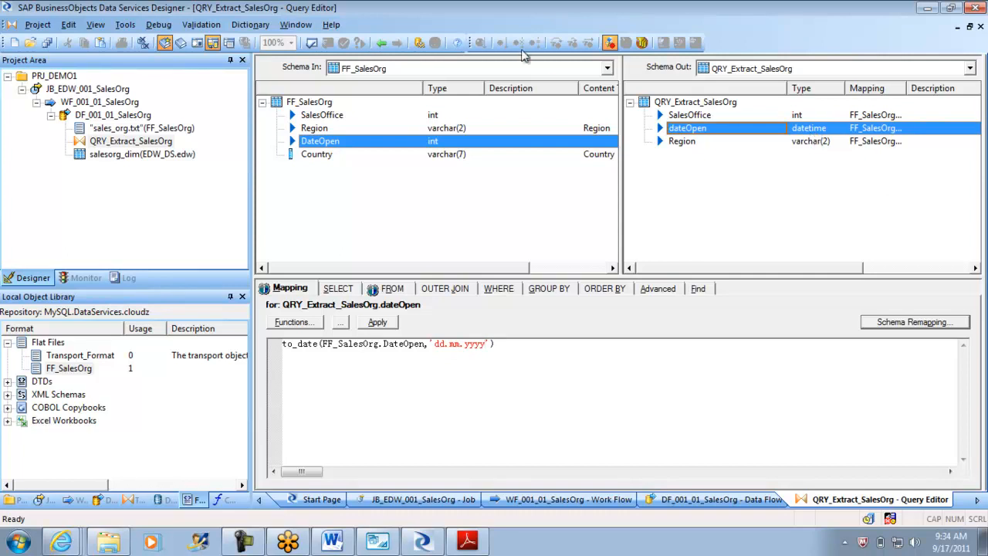
Step: Validate the query, then all objects in the DF_001_01_SalesOrg data flow, reading the reported message through to its end
click(312, 44)
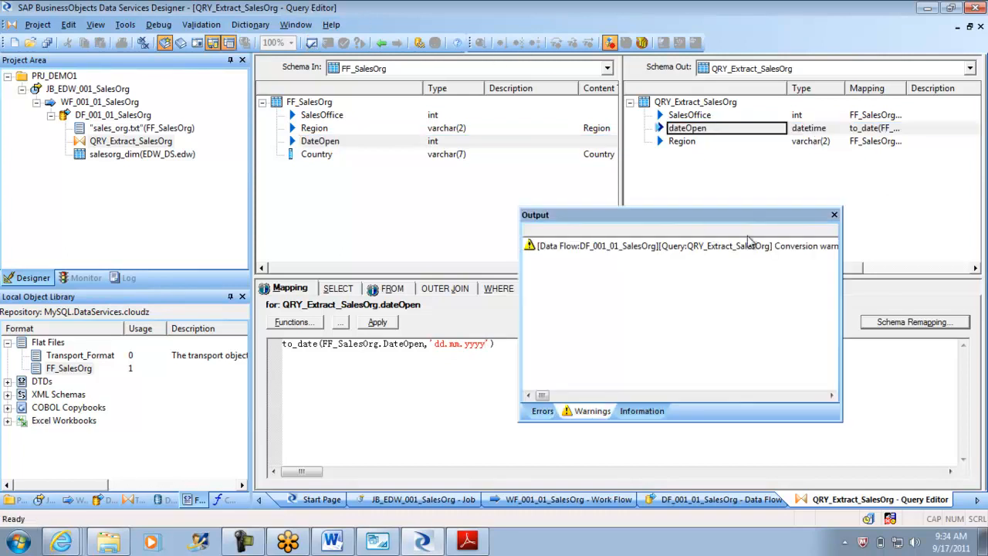
click(833, 216)
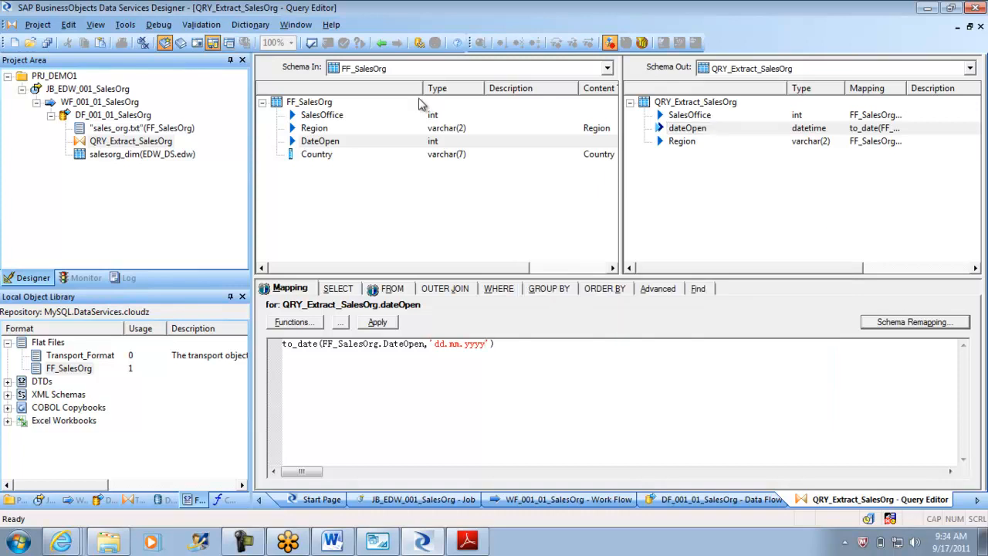
click(381, 43)
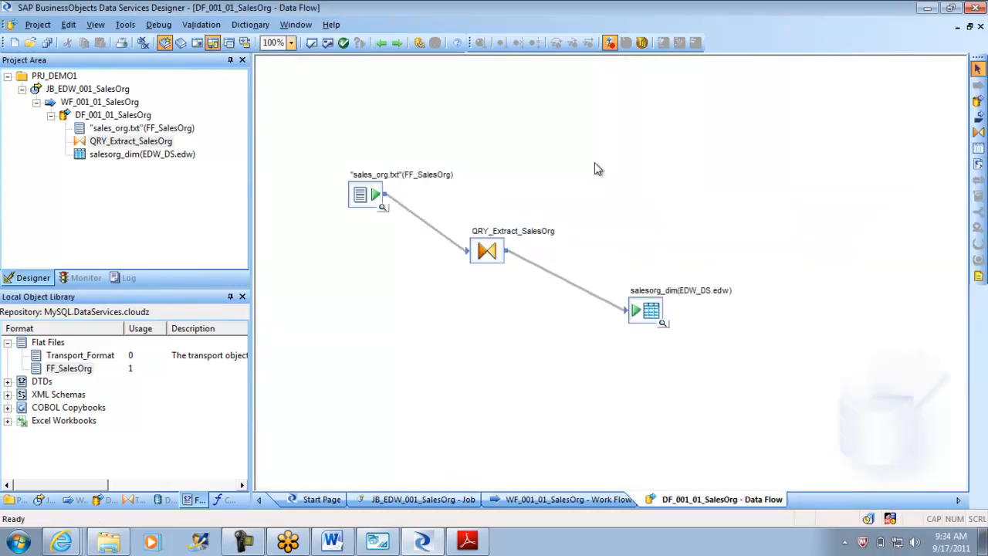
click(327, 43)
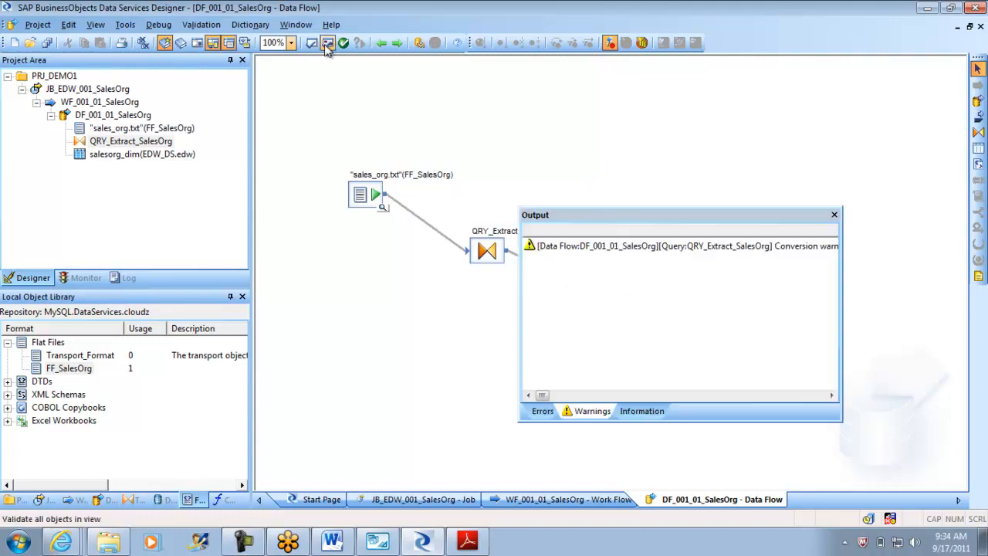
drag(546, 396, 588, 399)
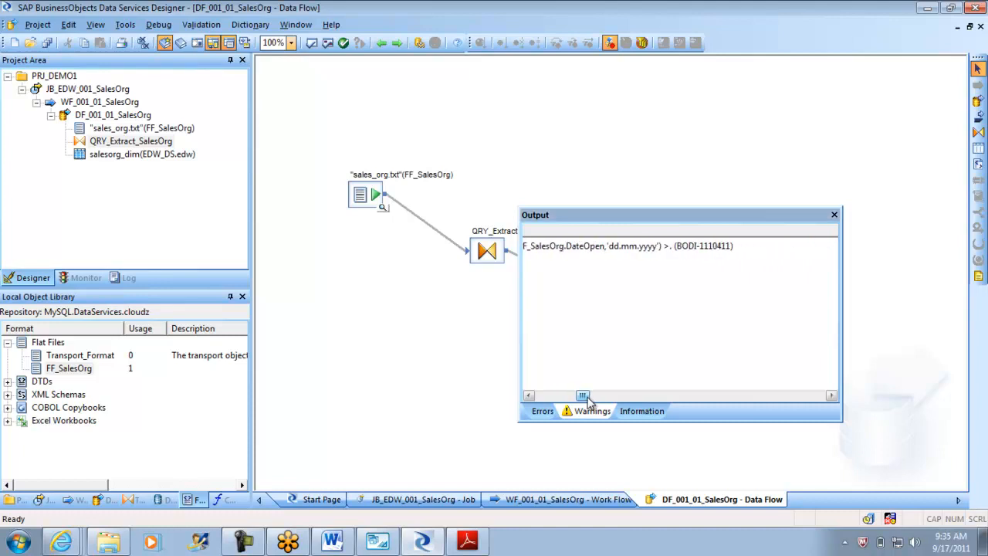
click(833, 214)
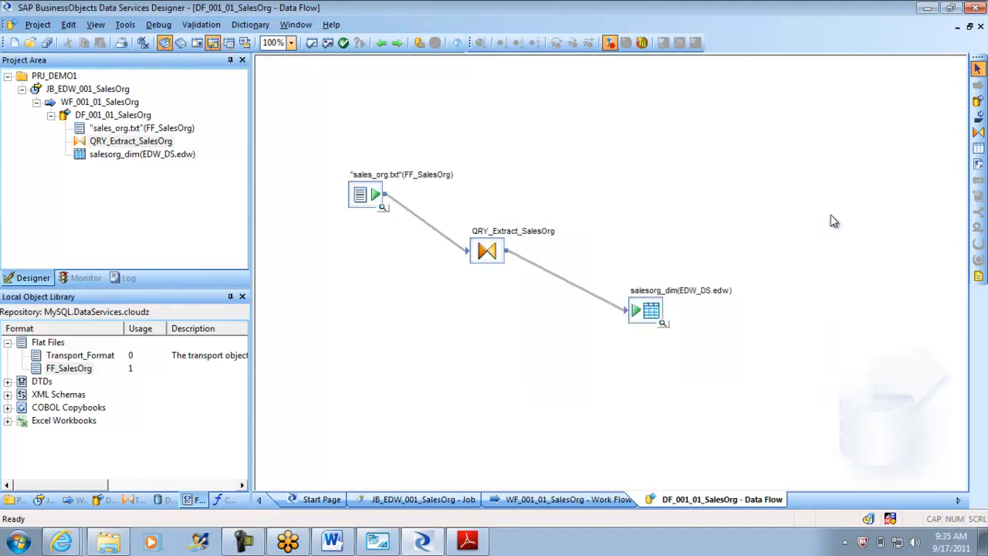
Step: Reopen QRY_Extract_SalesOrg to compare how SalesOffice and dateOpen are marked and mapped in the output schema, then return to the data flow
double_click(486, 250)
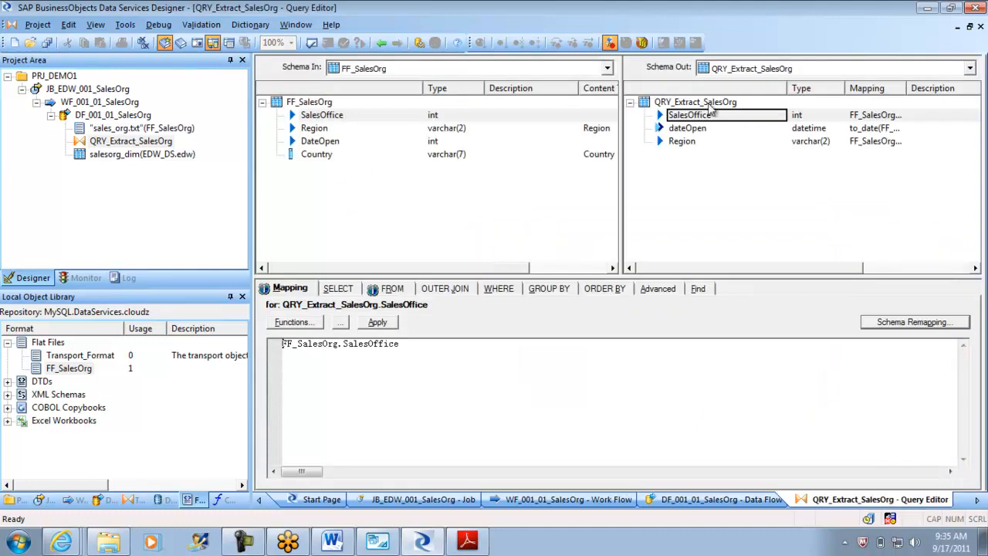
click(662, 129)
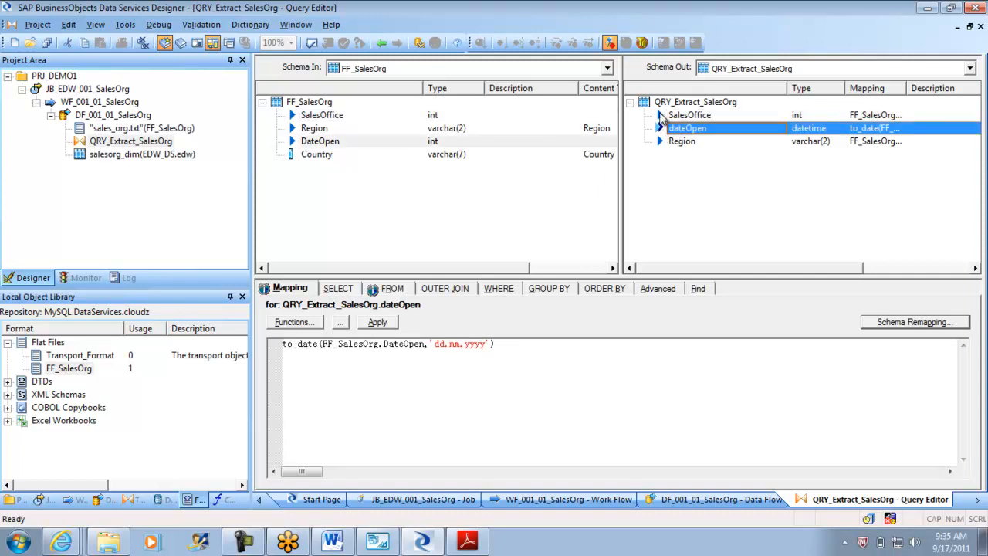
click(661, 115)
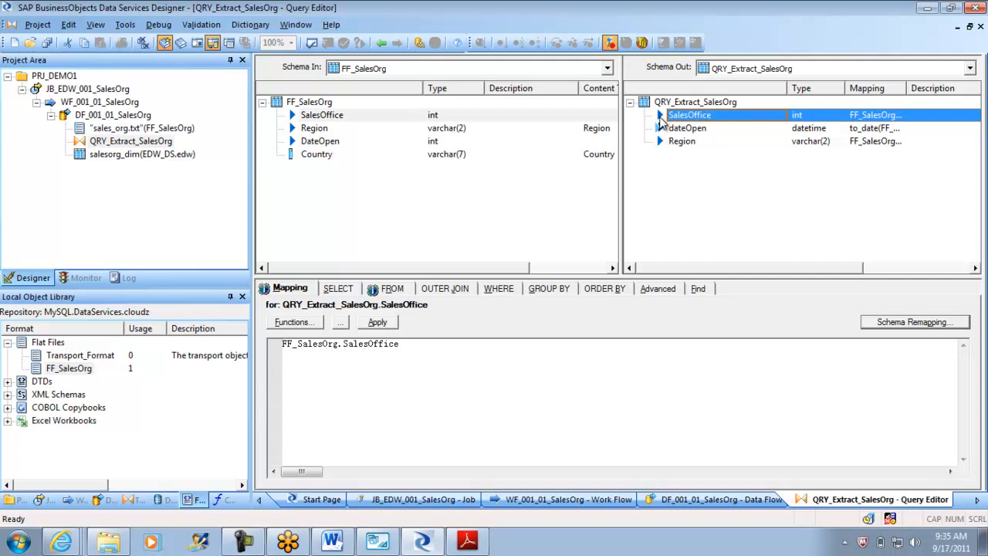
click(662, 129)
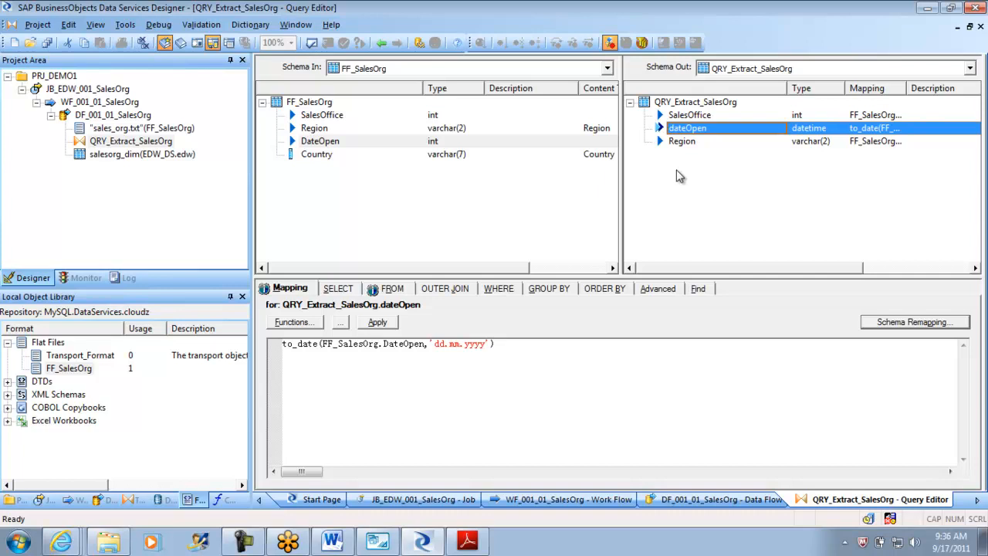
click(587, 407)
click(381, 44)
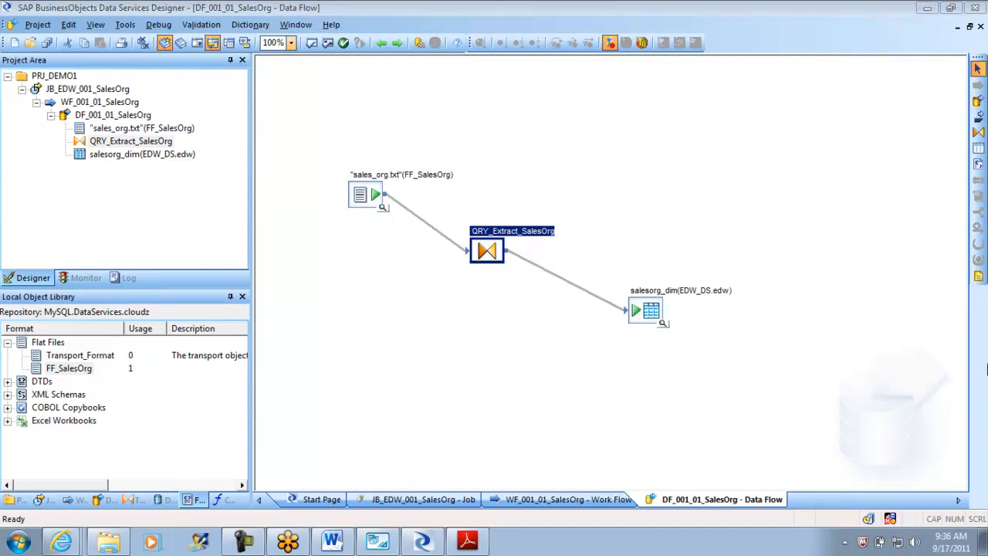
Step: Validate the current DF_001_01_SalesOrg data flow again and dismiss the validation output
click(792, 393)
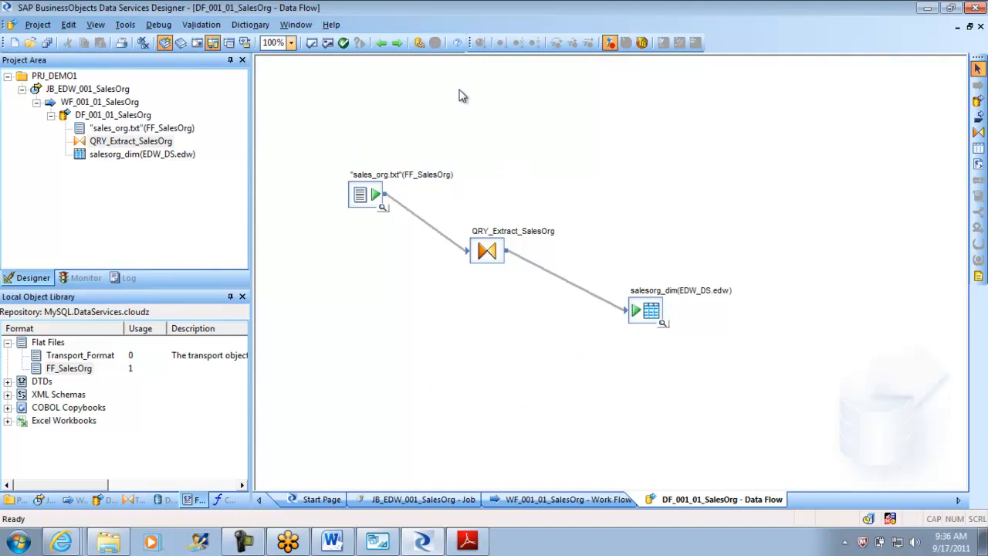
click(312, 45)
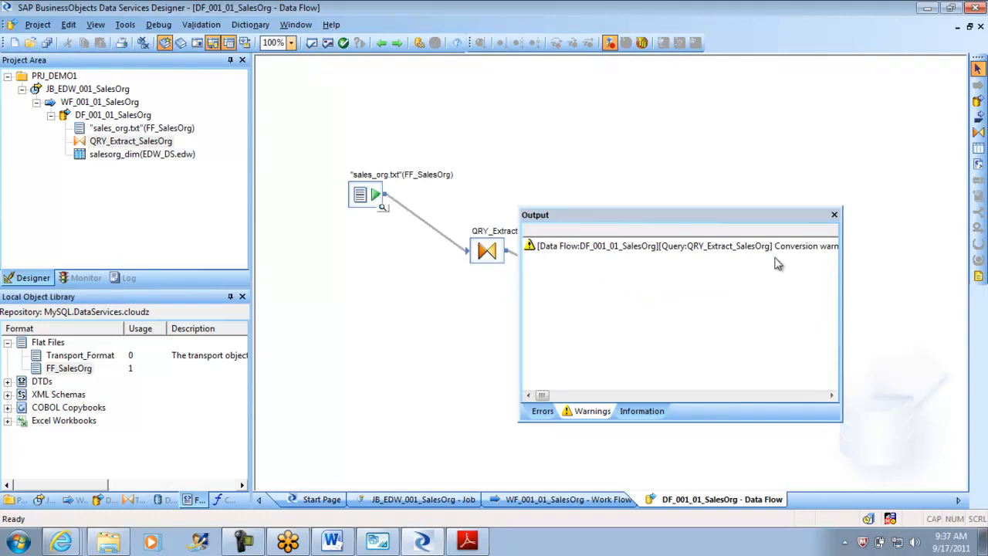
click(833, 215)
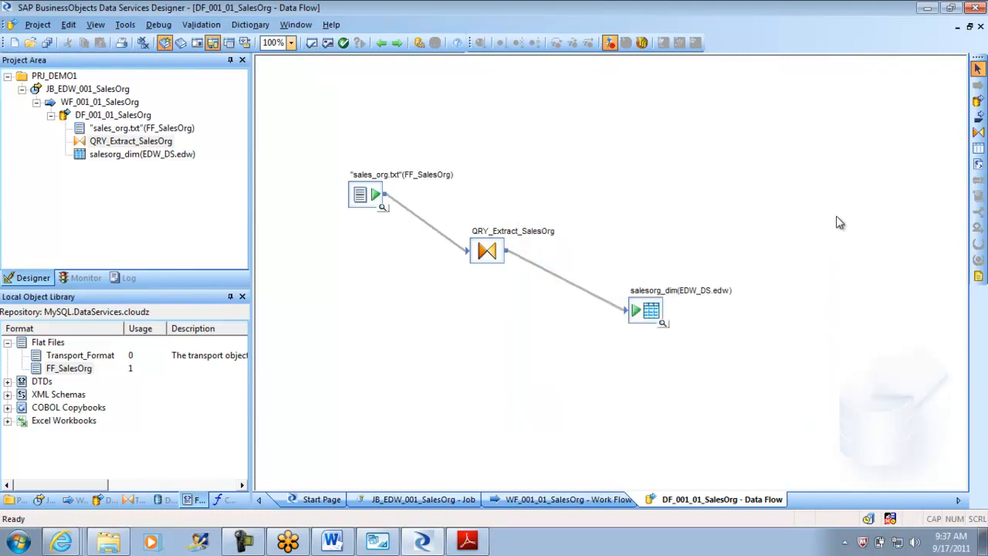
Step: Go up through WF_001_01_SalesOrg to the JB_EDW_001_SalesOrg job, validate all its objects and dismiss the validation output
click(381, 43)
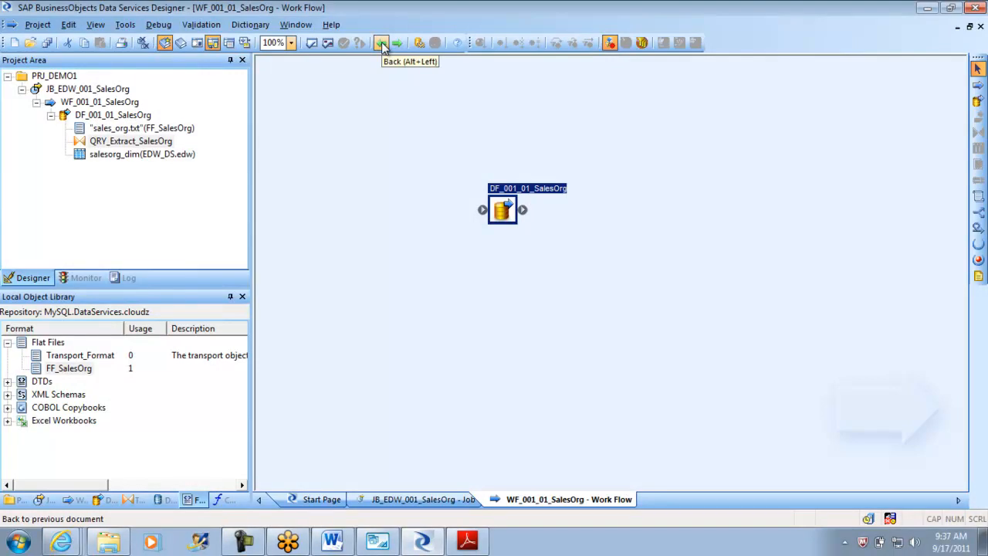
click(382, 43)
click(382, 43)
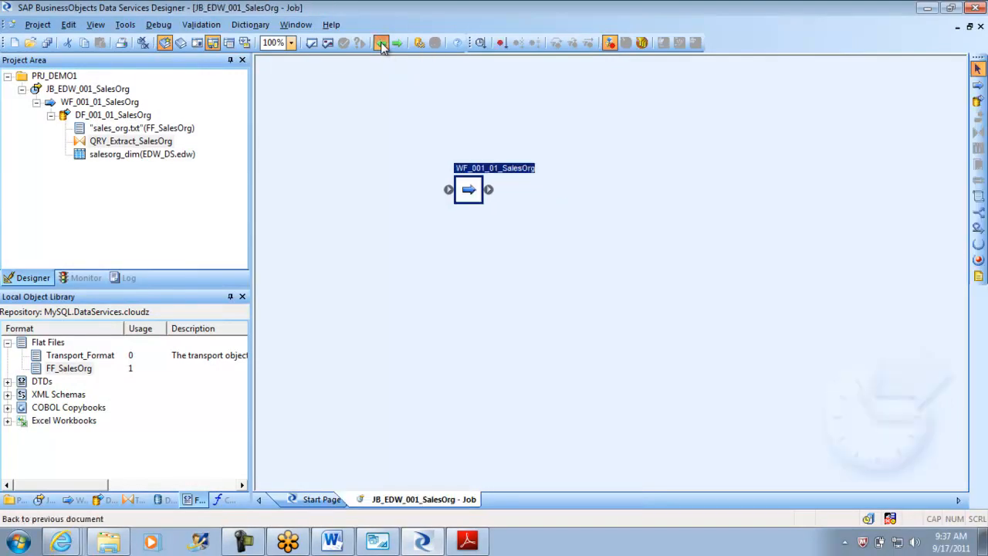
click(92, 91)
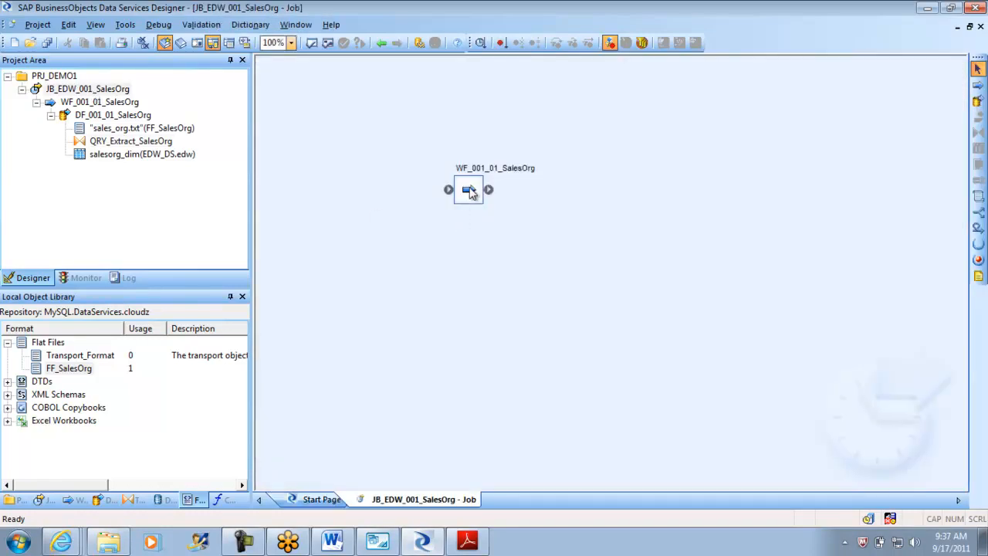
double_click(472, 193)
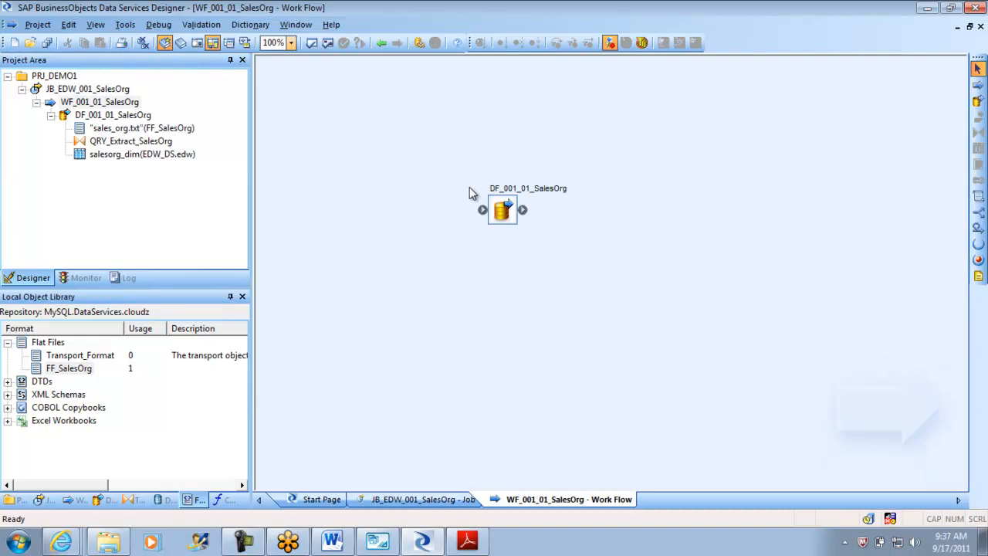
click(381, 42)
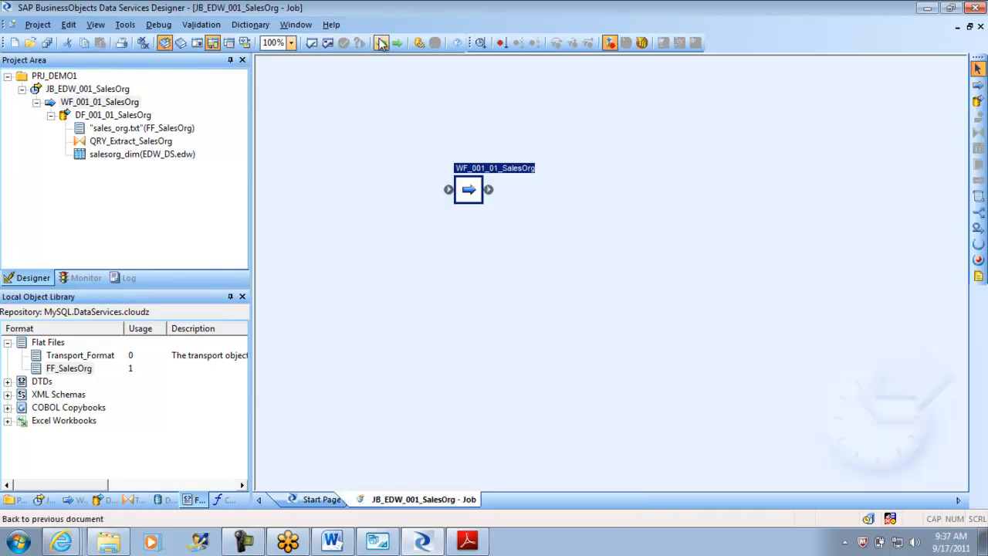
click(60, 77)
click(73, 92)
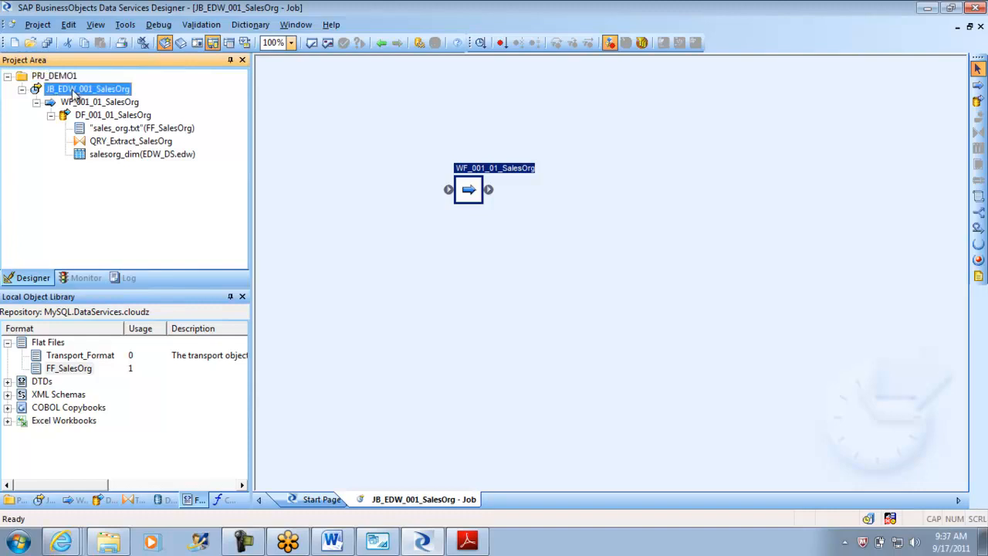
click(327, 44)
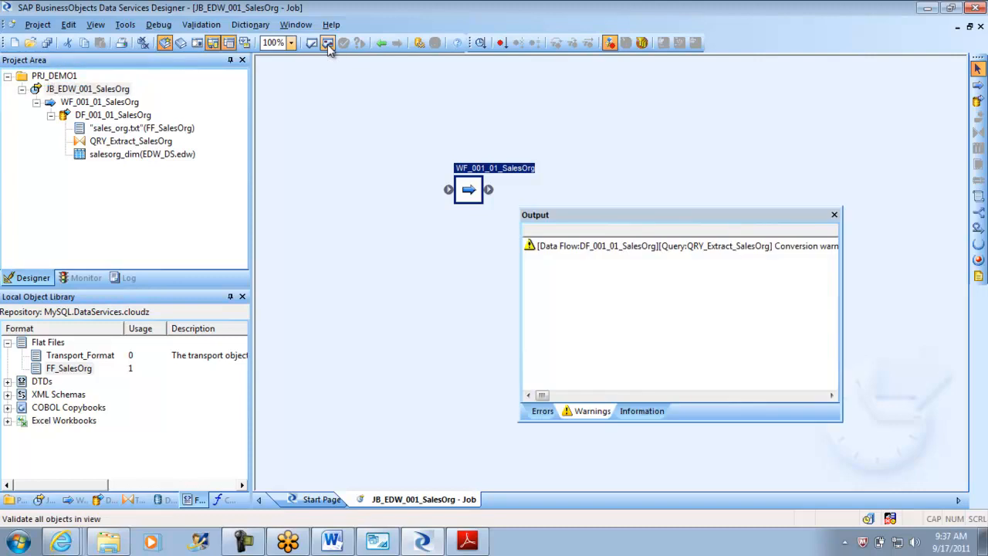
click(833, 214)
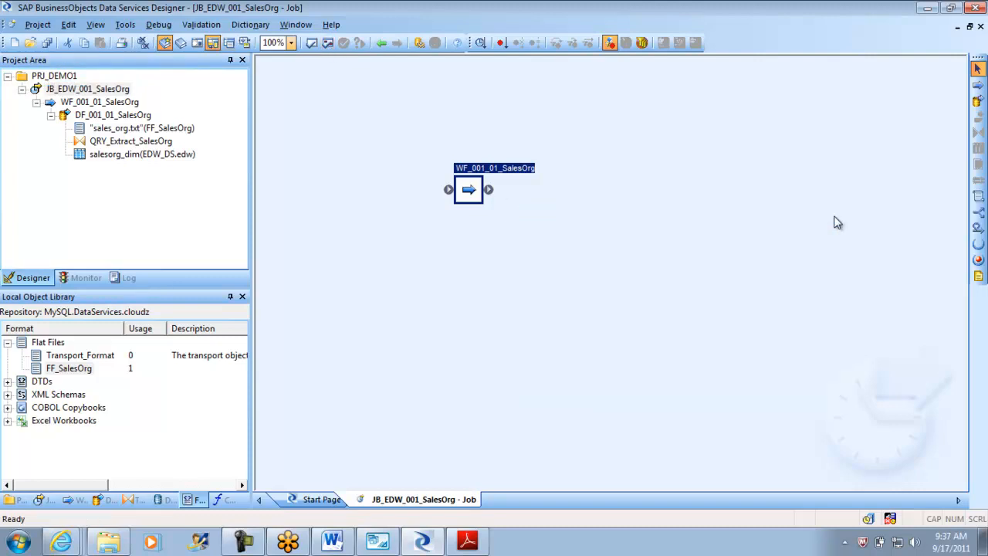
Step: Place a Try block named Try in the JB_EDW_001_SalesOrg job and connect it to the input of WF_001_01_SalesOrg
click(974, 243)
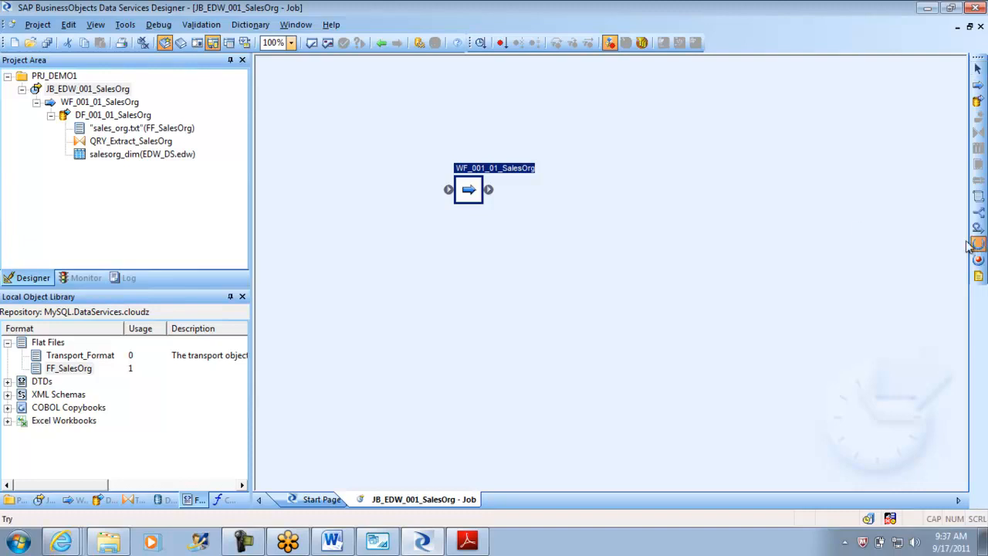
click(332, 110)
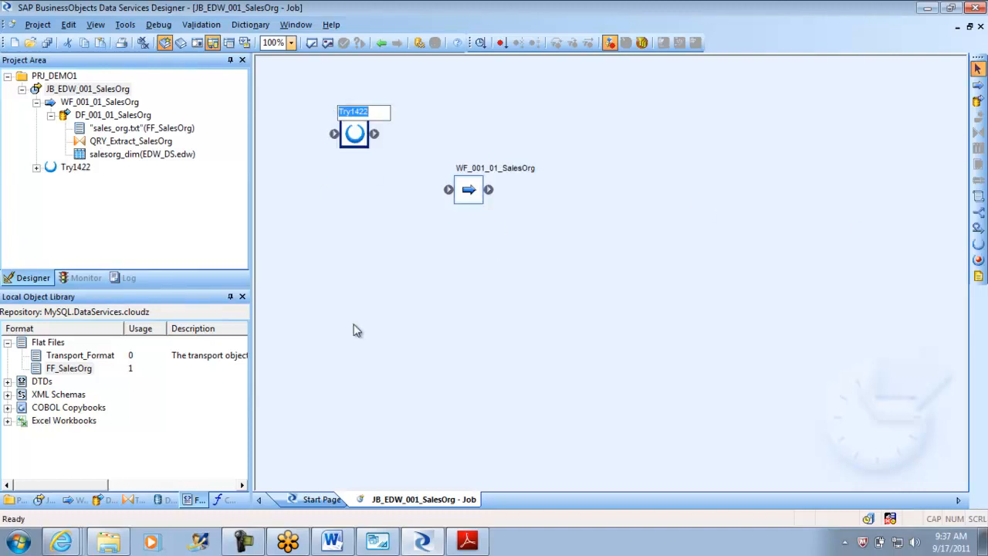
key(Right)
key(BackSpace)
key(BackSpace)
key(BackSpace)
key(BackSpace)
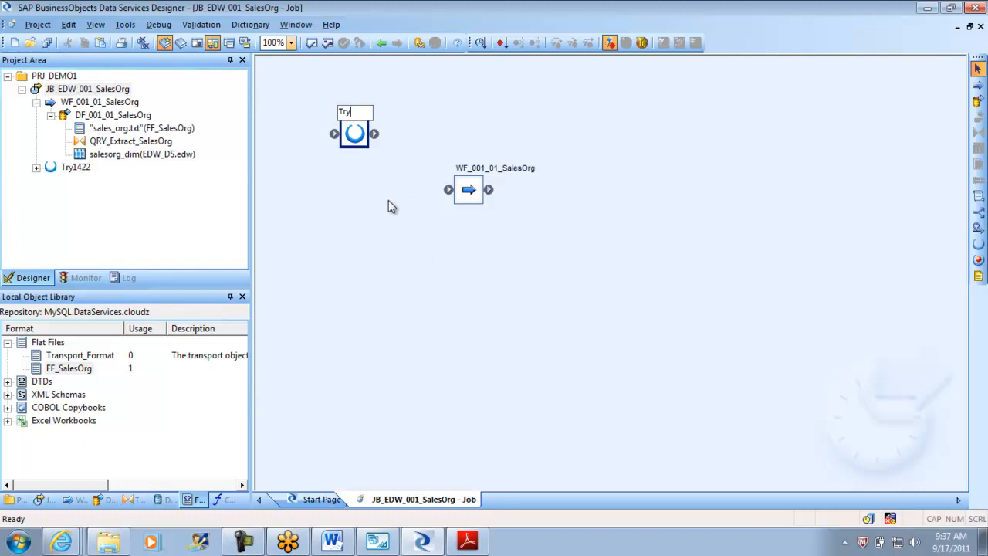
click(388, 200)
drag(375, 134, 449, 191)
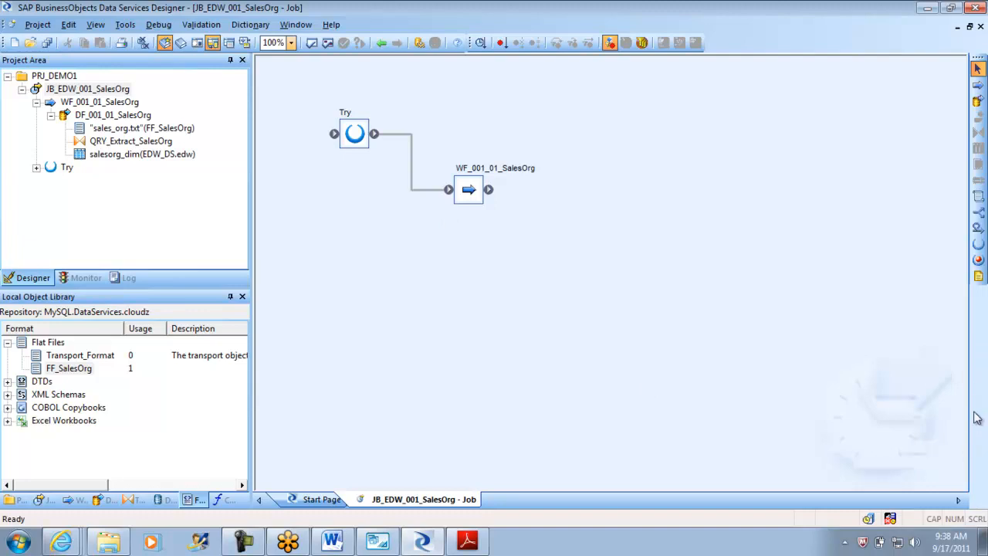
Step: Place a Catch block named Catch_Error beyond the workflow and connect the output of WF_001_01_SalesOrg to it
click(978, 261)
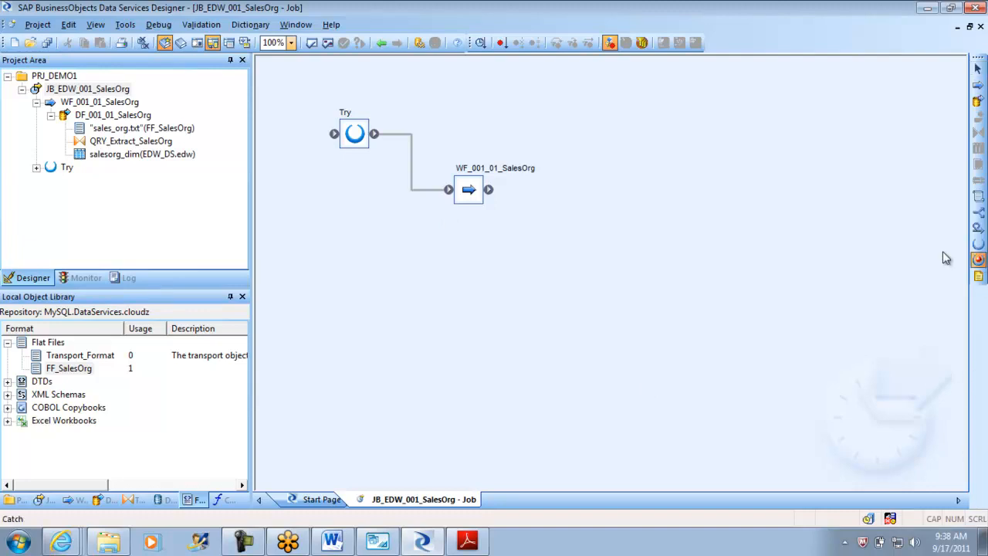
click(592, 216)
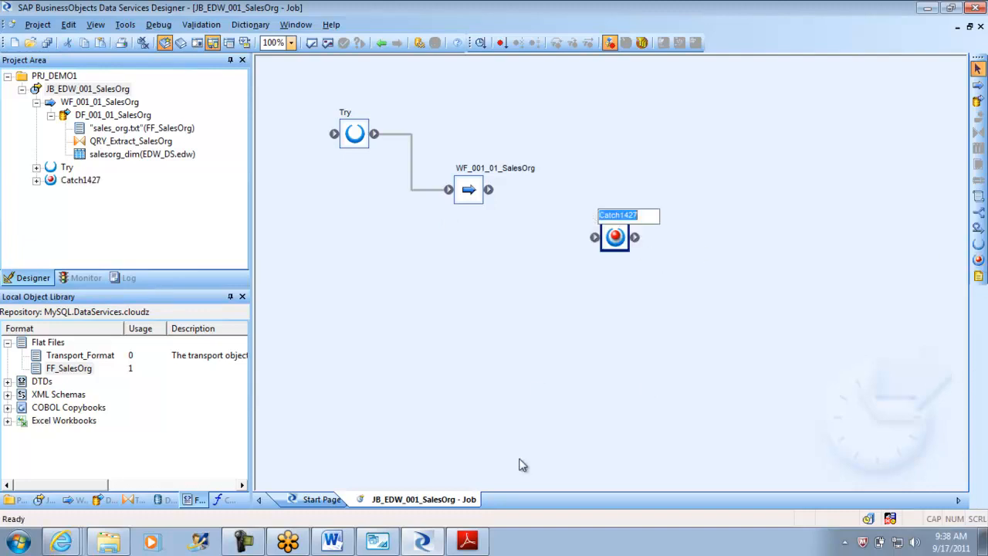
click(644, 217)
key(BackSpace)
key(BackSpace)
key(BackSpace)
key(BackSpace)
text(_)
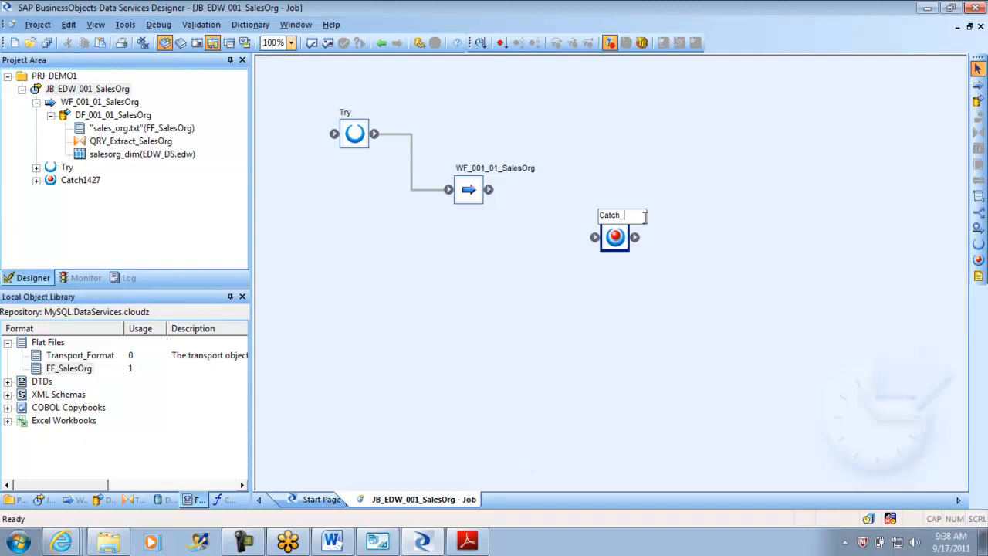
text(Error)
click(490, 298)
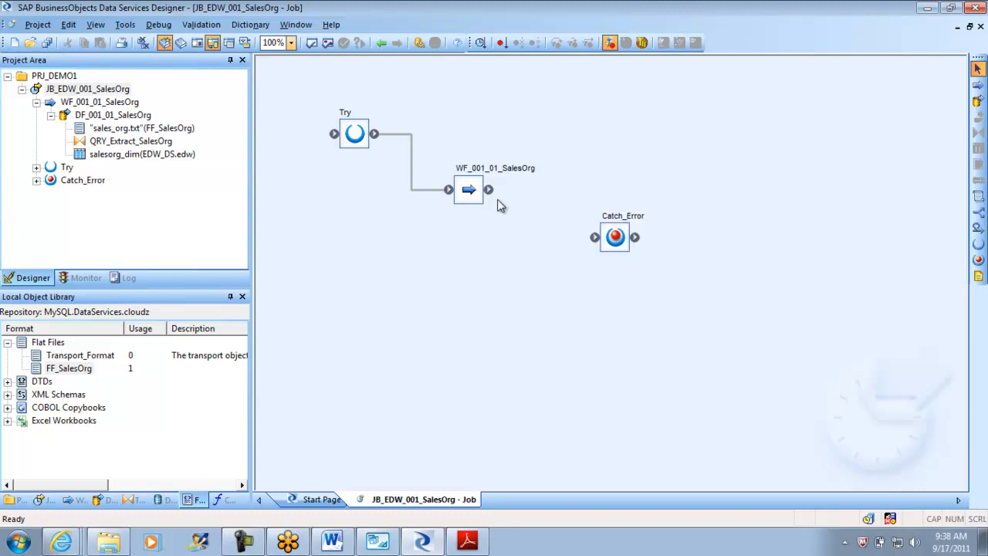
drag(491, 191, 594, 237)
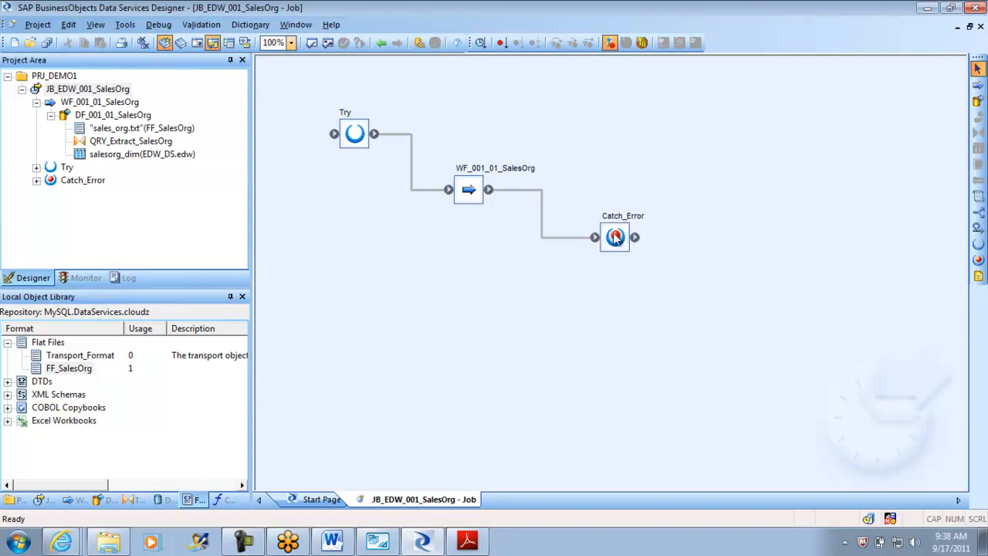
Step: Open Catch_Error, look through the exception types it handles and add a script named Error to it
click(615, 239)
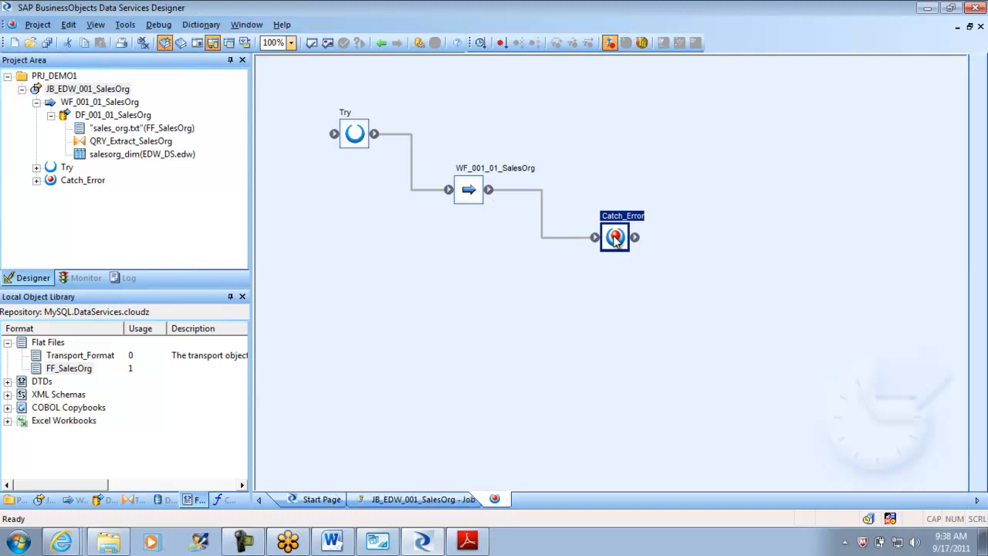
double_click(615, 238)
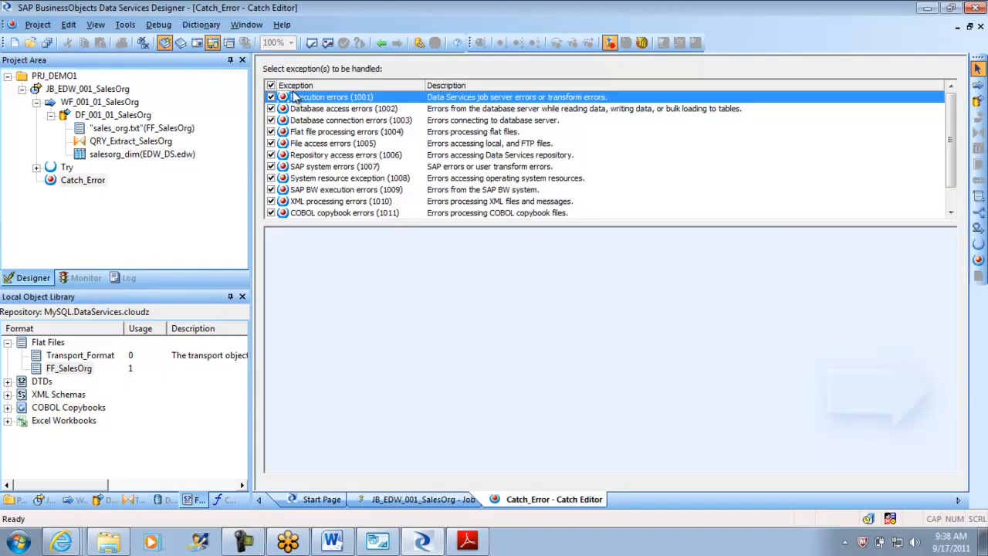
click(316, 110)
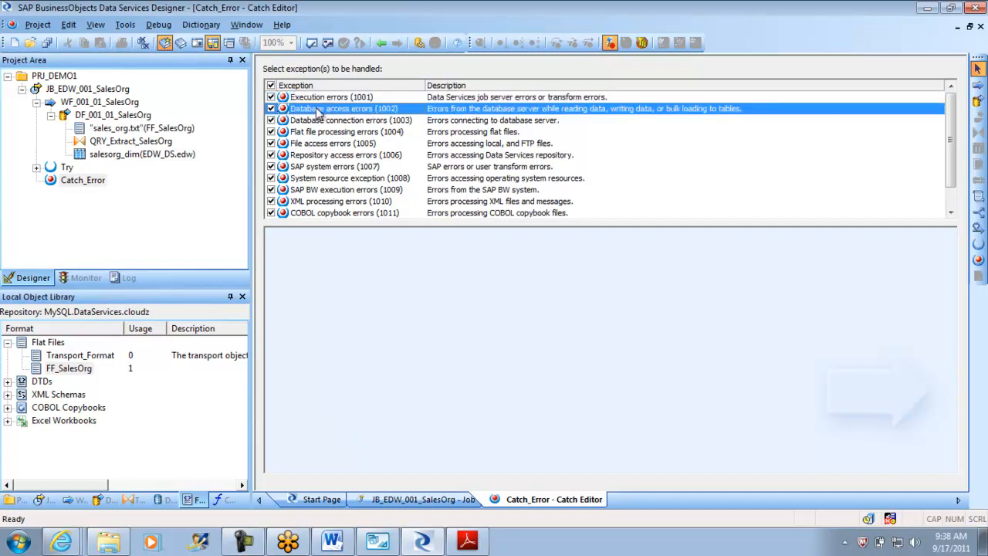
click(343, 122)
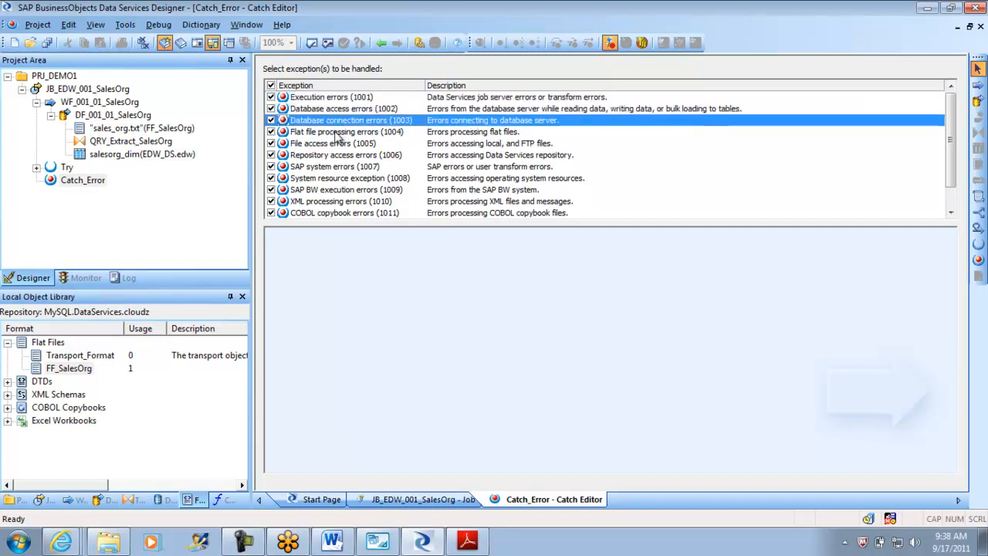
click(338, 133)
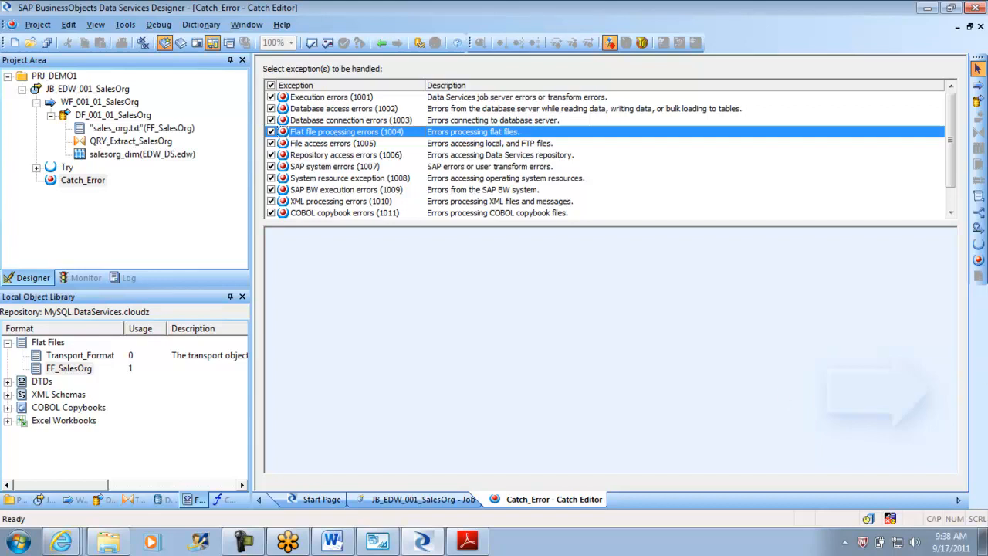
click(978, 194)
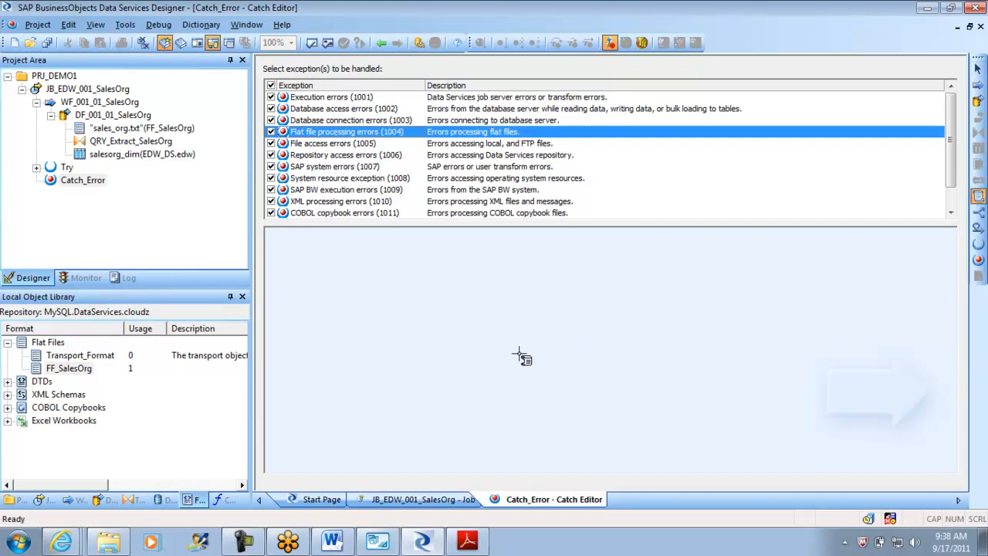
click(467, 305)
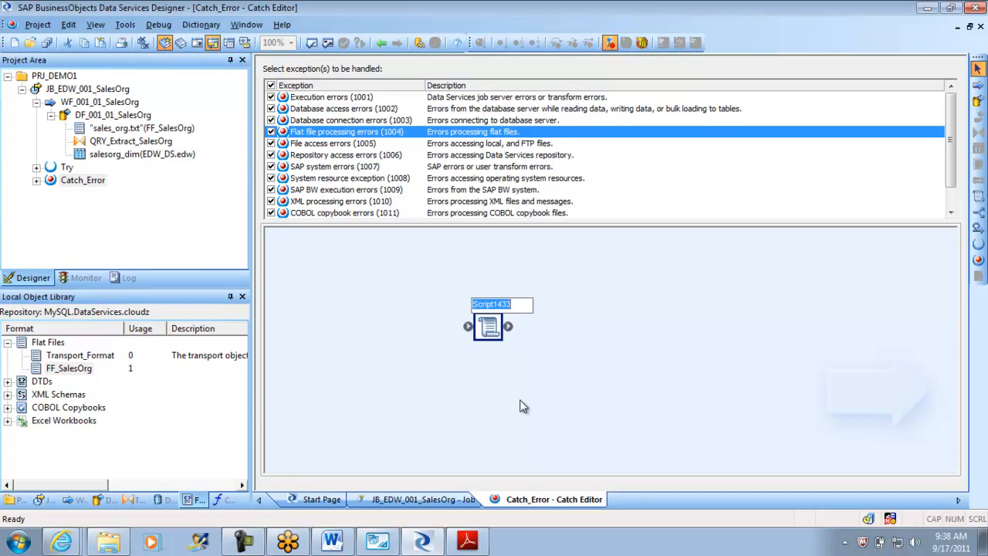
text(Error)
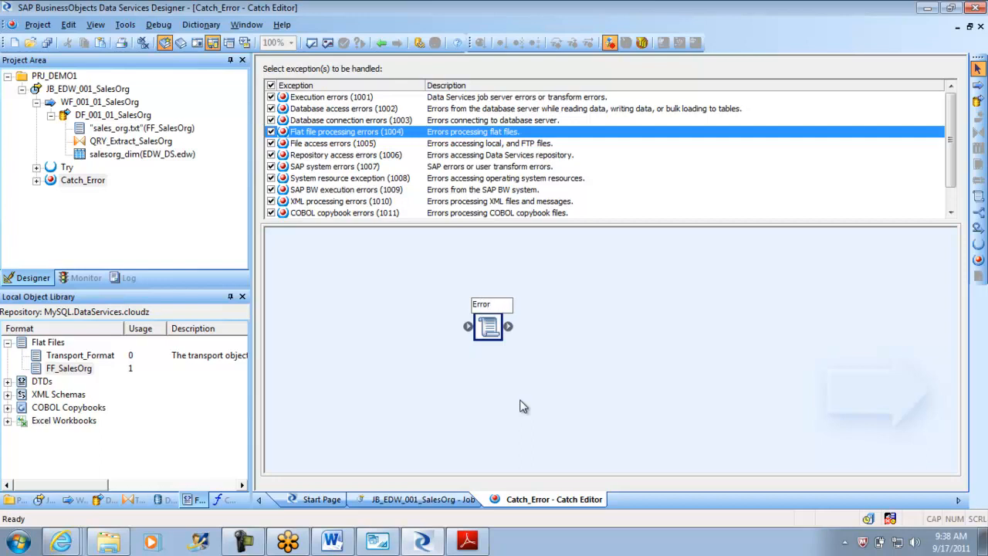
click(561, 365)
Step: Open the Error script in the Smart Editor, show its function groups and widen the function list
click(496, 328)
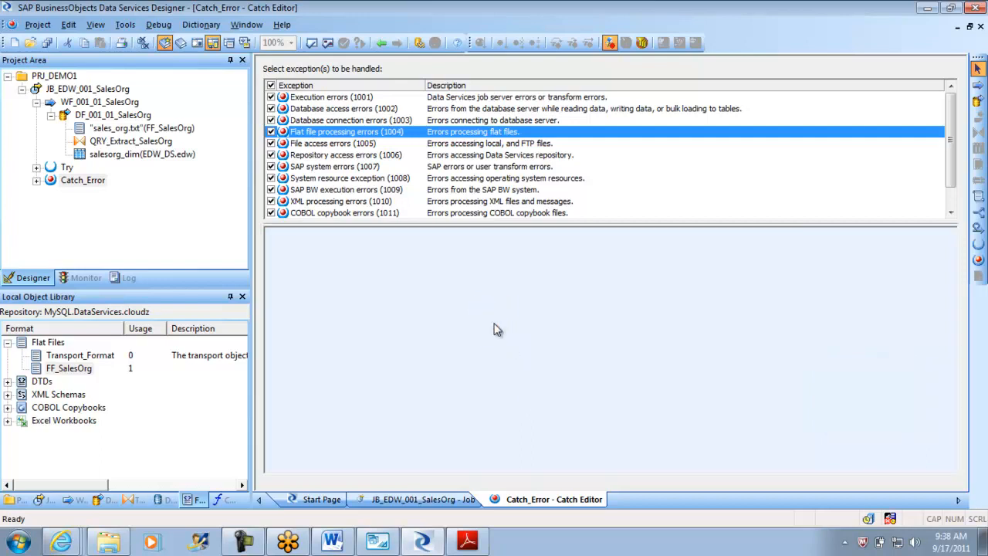
double_click(496, 328)
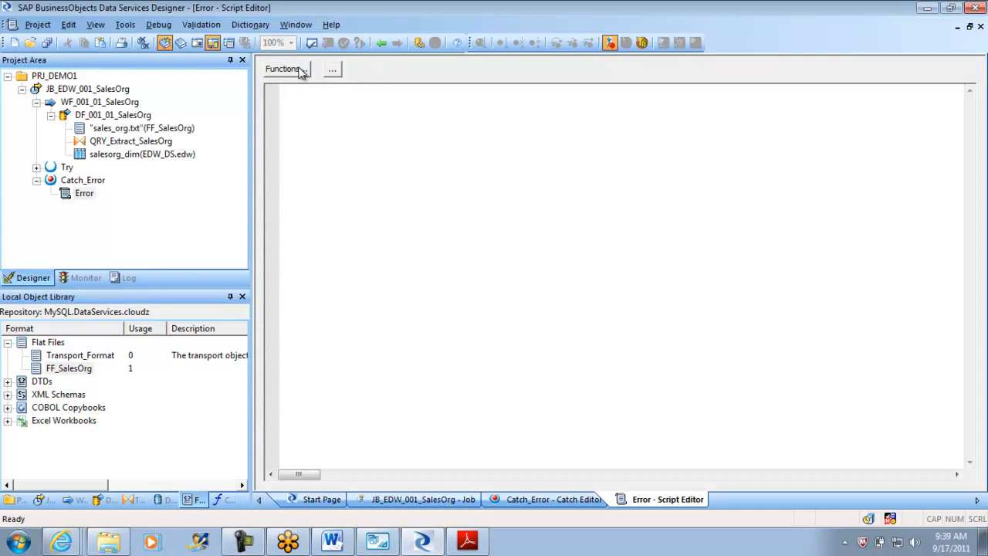
click(330, 70)
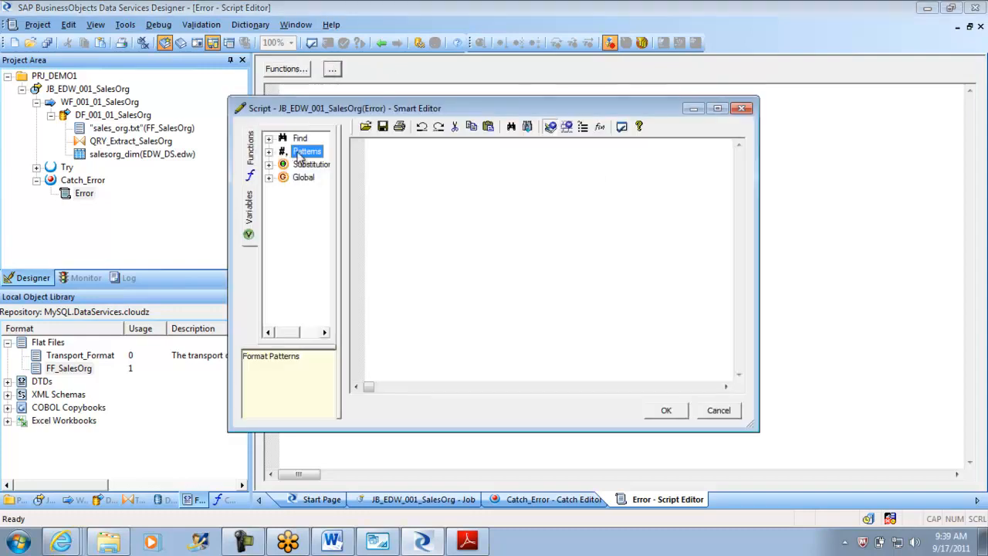
click(250, 176)
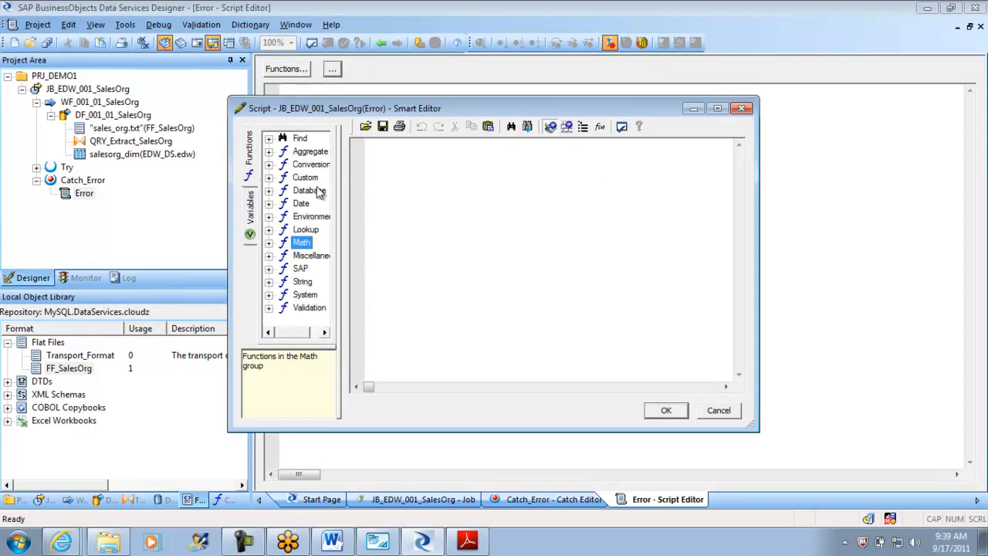
drag(340, 180, 479, 197)
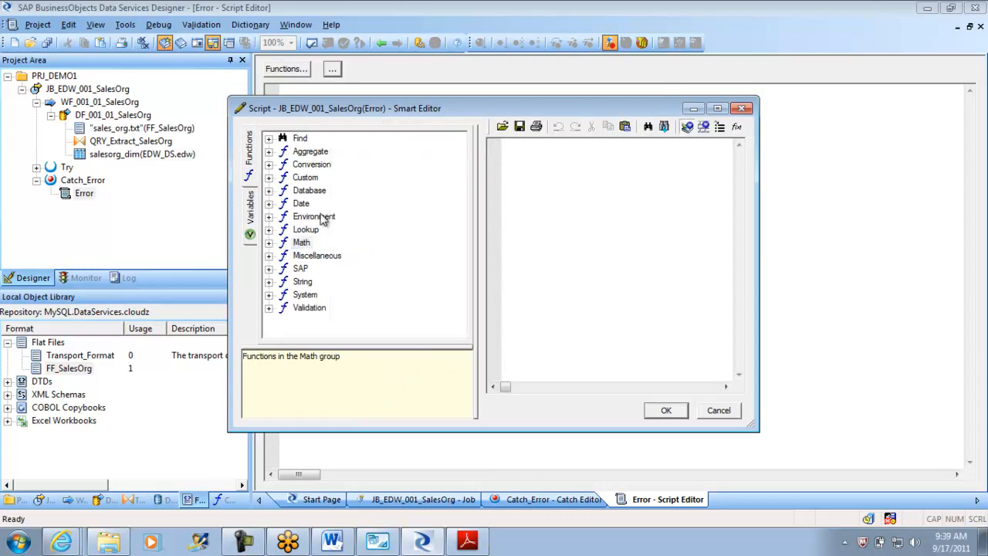
Step: Look through the Miscellaneous, Environment and Validation function groups for error-related functions, checking the description of get_error_filename
click(268, 256)
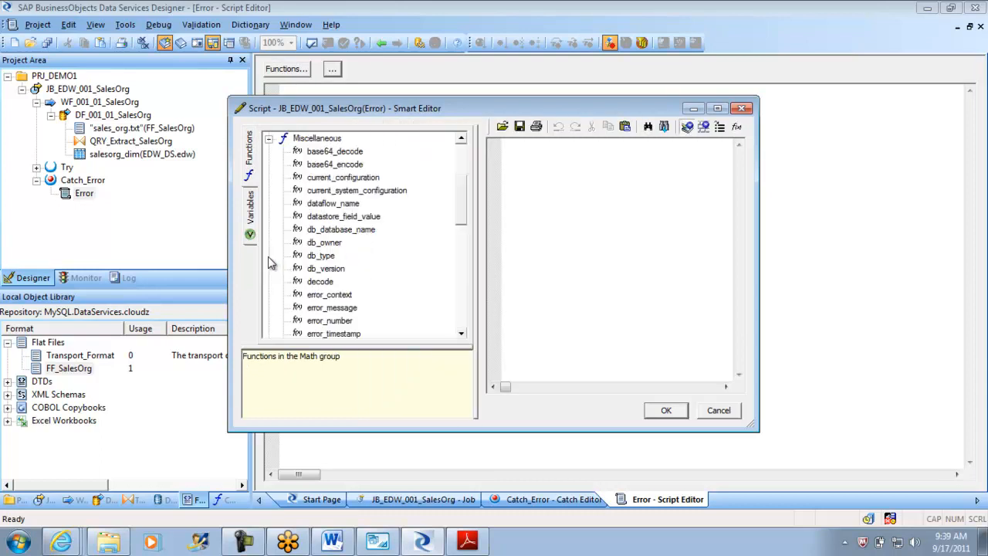
drag(462, 194, 464, 163)
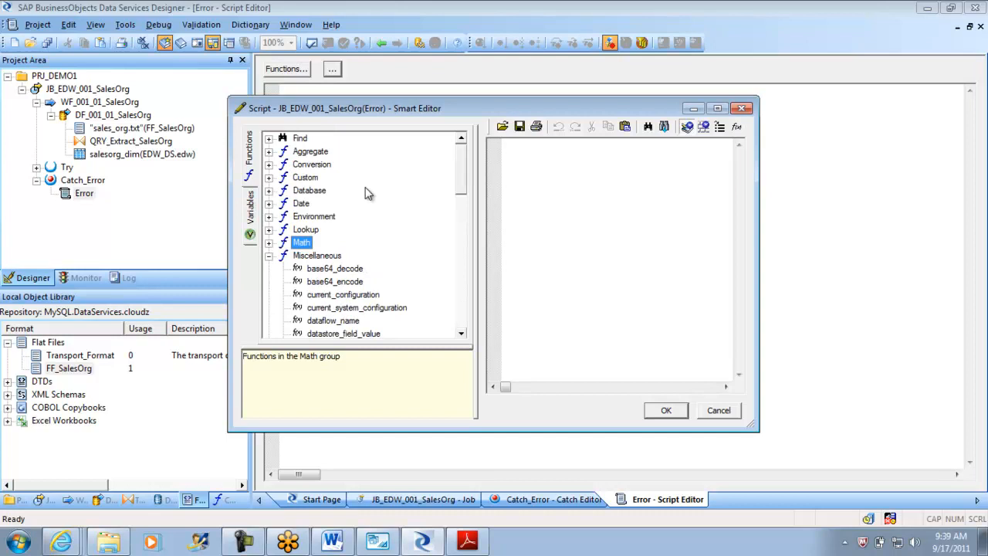
click(268, 256)
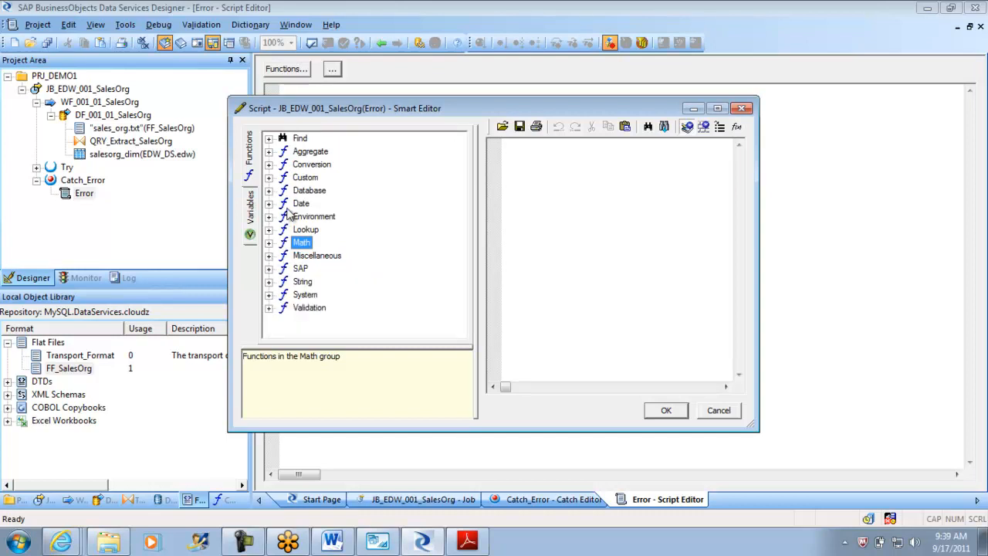
click(270, 218)
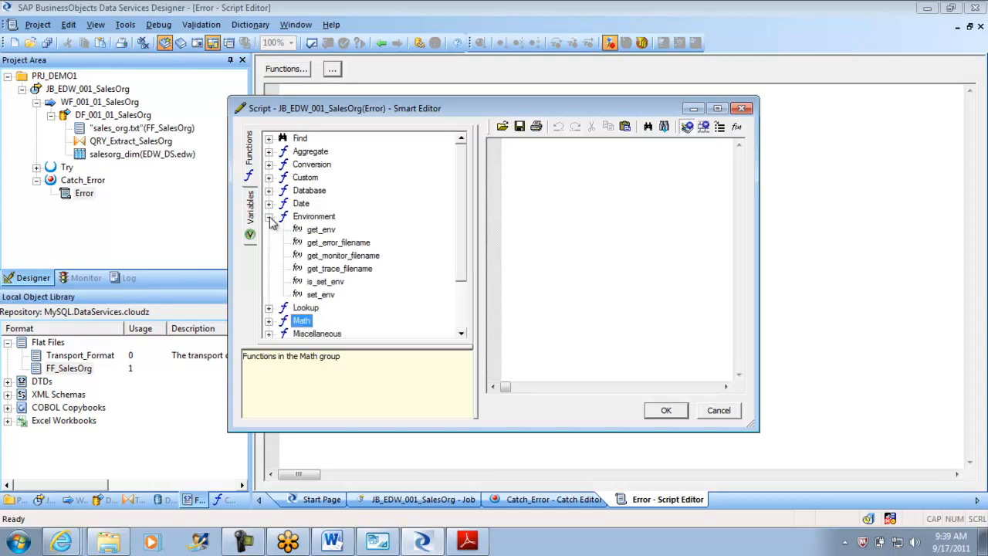
click(344, 244)
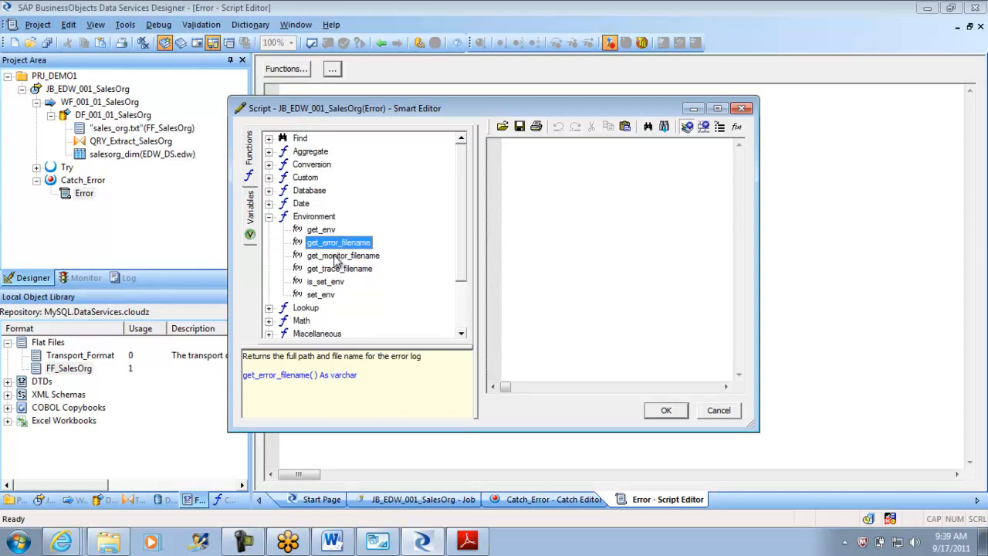
click(336, 259)
click(339, 245)
click(269, 217)
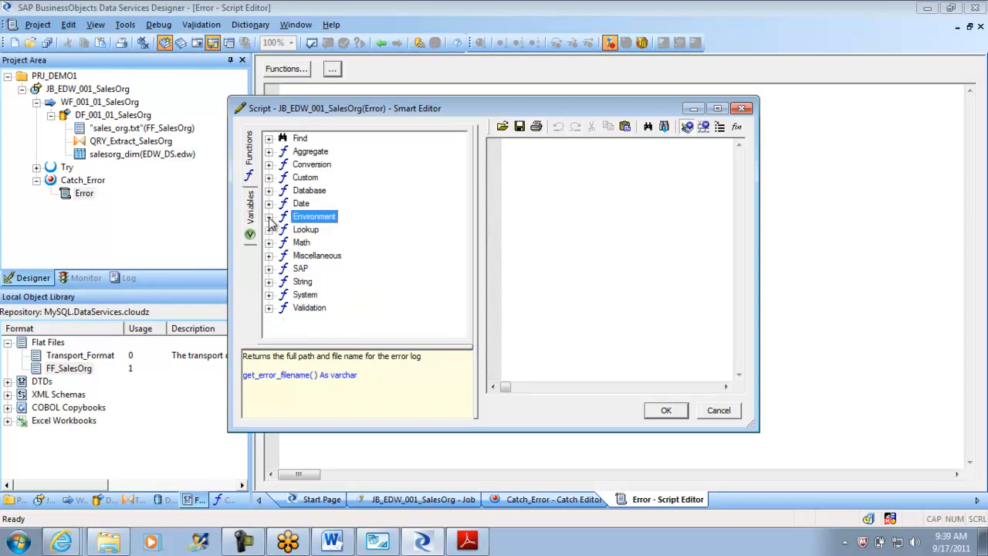
click(270, 308)
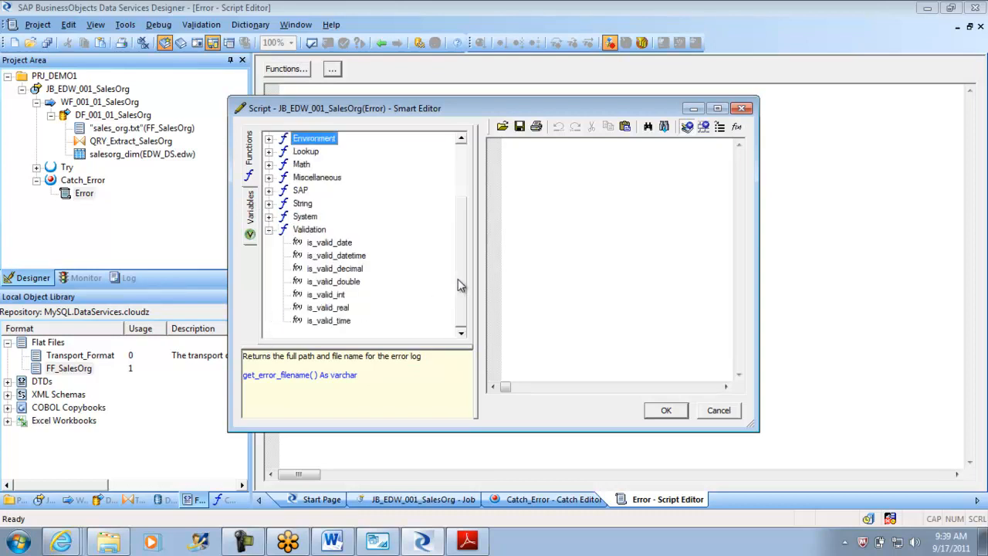
click(269, 229)
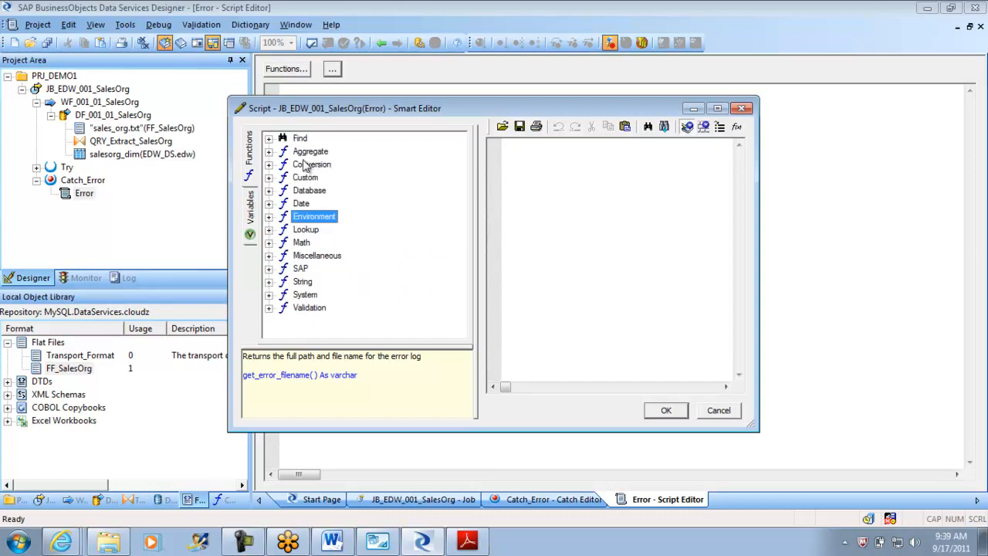
Step: Find the functions matching "error" and insert the error_message( ) function into the Error script
click(269, 138)
click(314, 152)
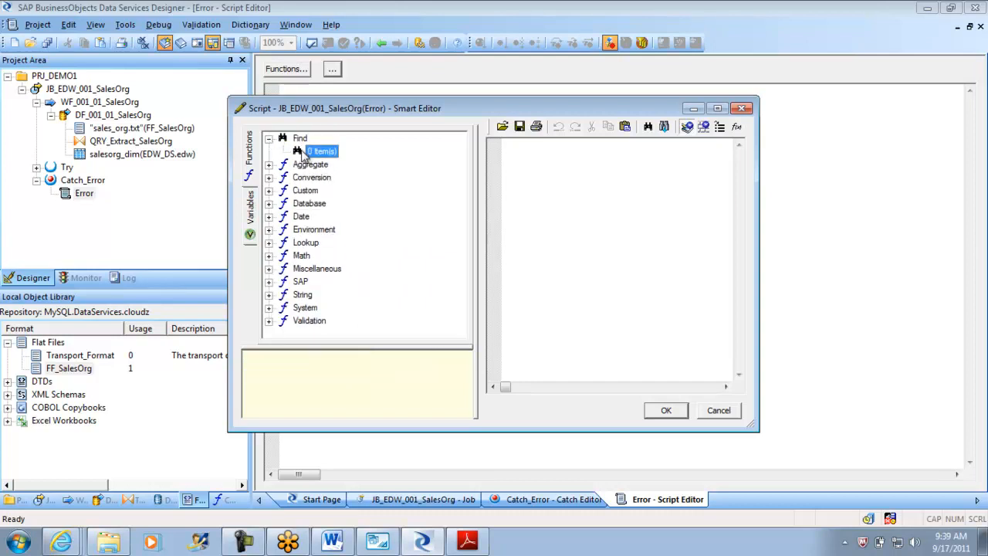
right_click(304, 157)
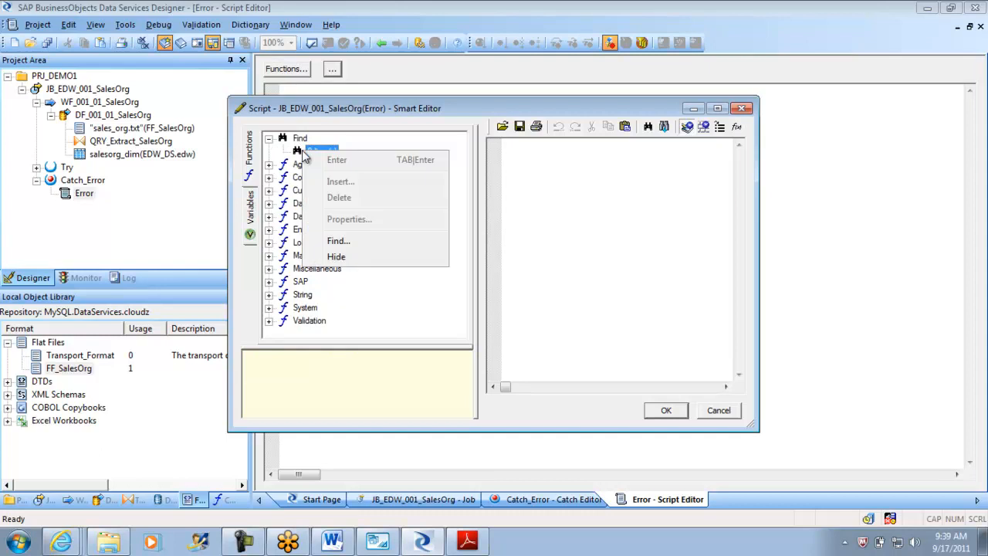
click(341, 242)
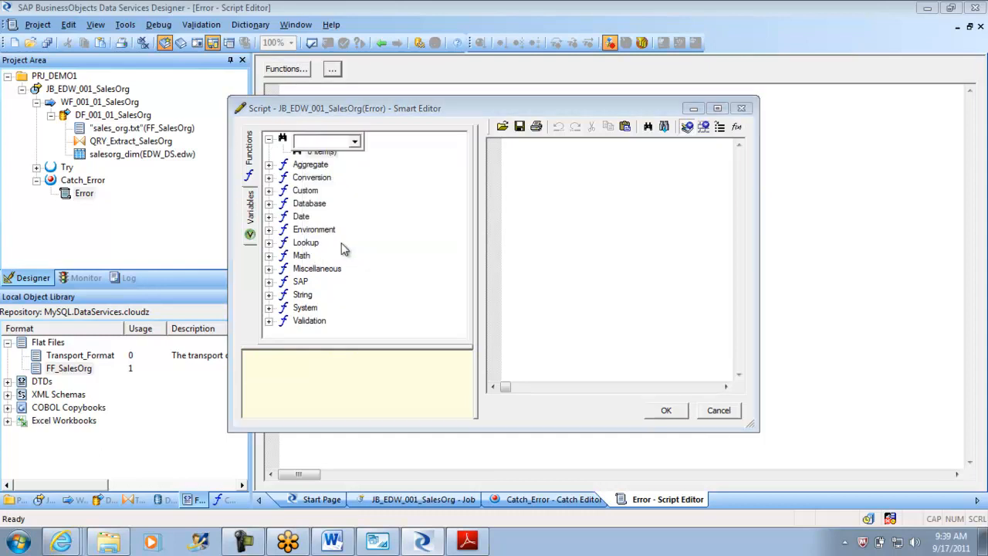
text(error)
key(Return)
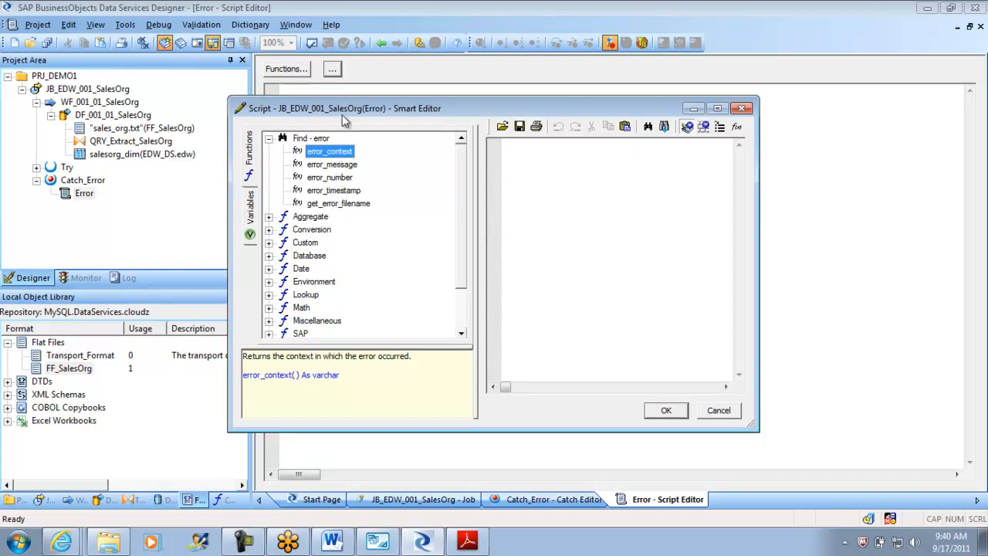
double_click(328, 165)
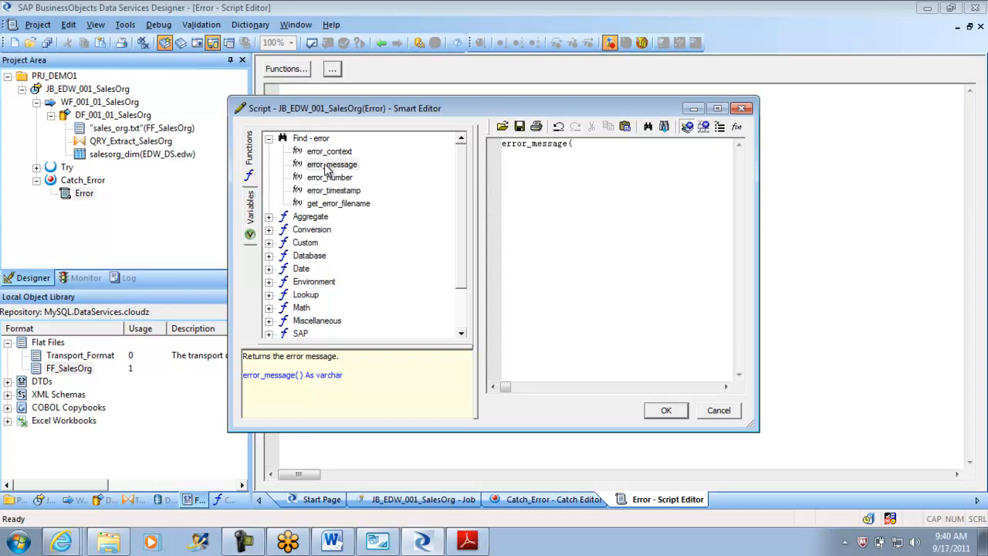
text())
click(667, 410)
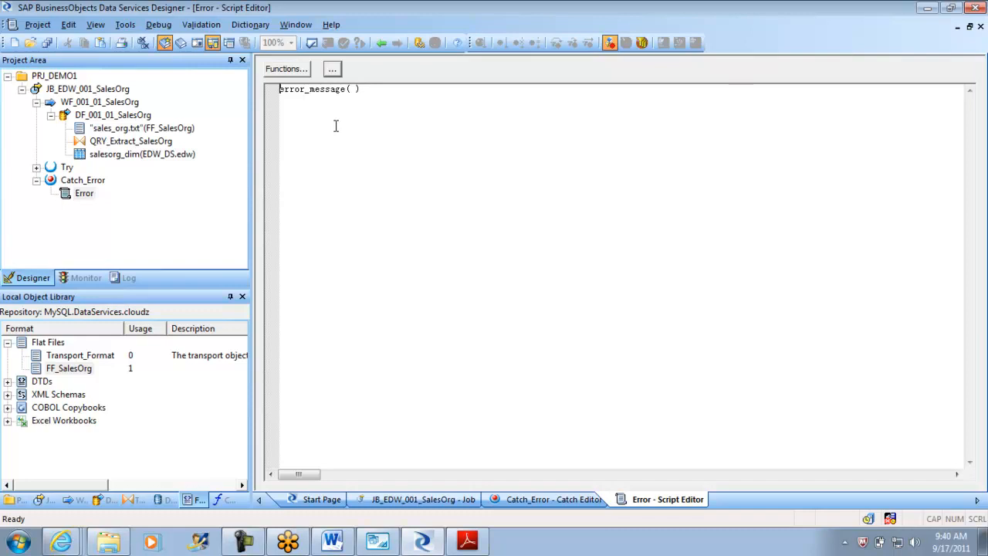
Step: Assign the error_message( ) call to a variable named $l_error_message
text($)
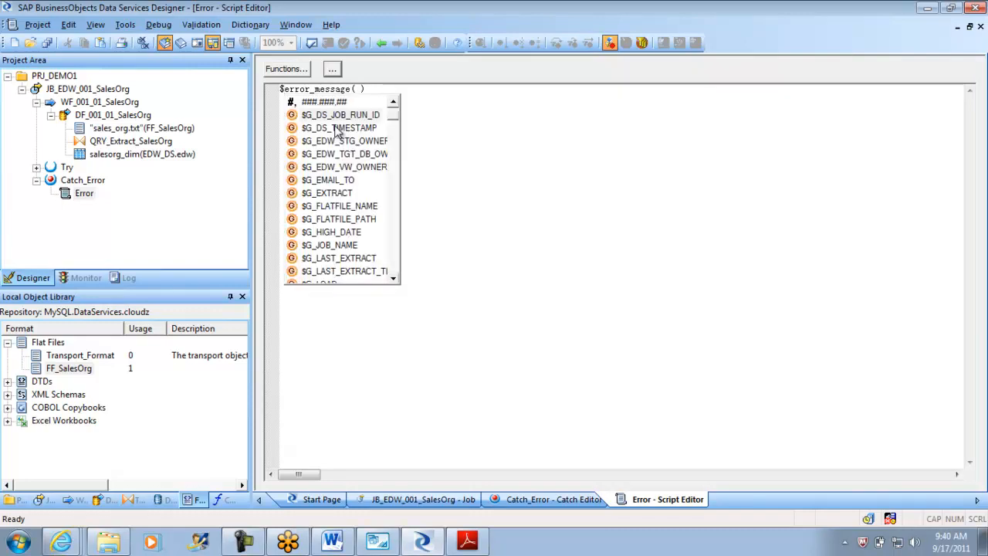
text(l_error)
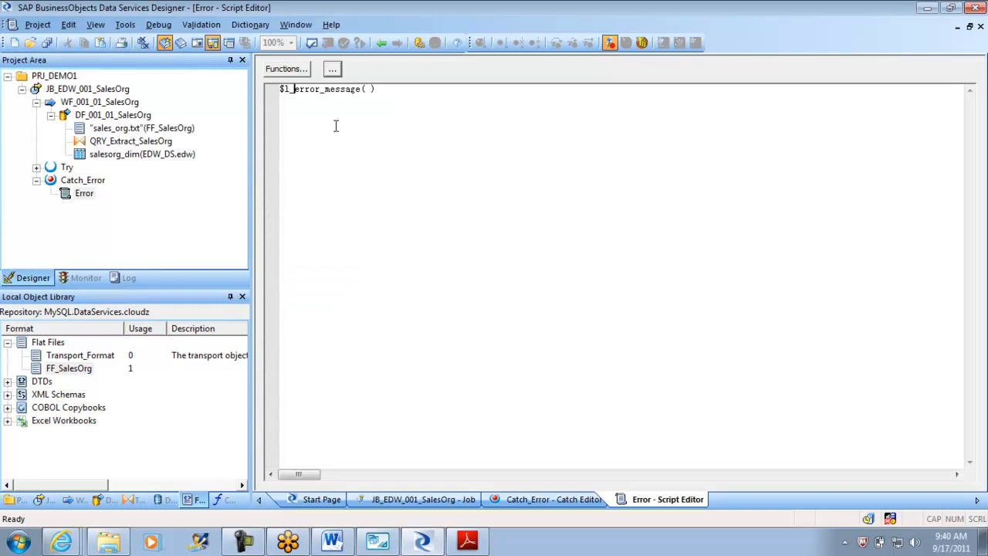
text(_message = error_message)
Step: Copy the variable name $l_error_message from the script and show the Variables and Parameters window clear of the code
click(311, 90)
double_click(310, 90)
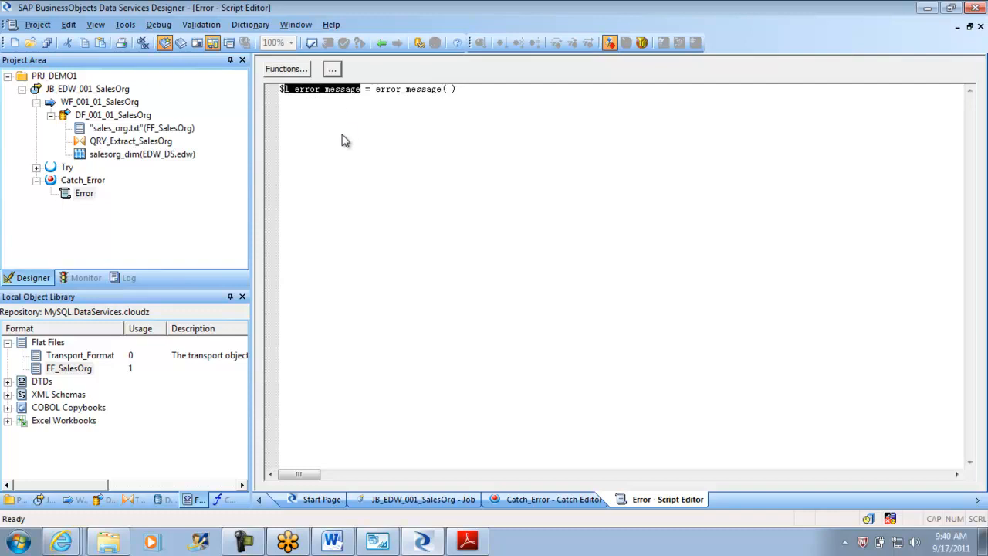
click(349, 128)
drag(361, 90, 278, 89)
key(ctrl+c)
click(125, 24)
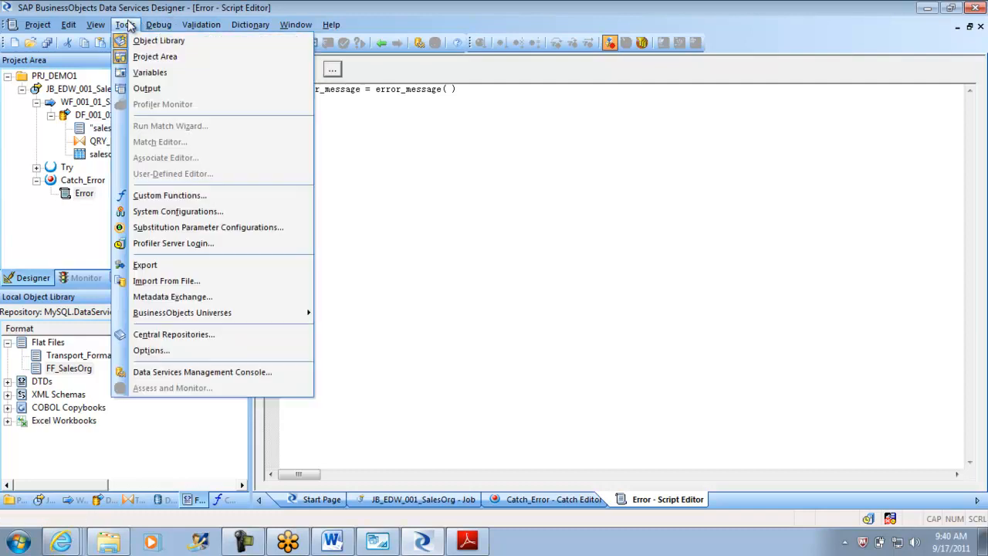
click(186, 76)
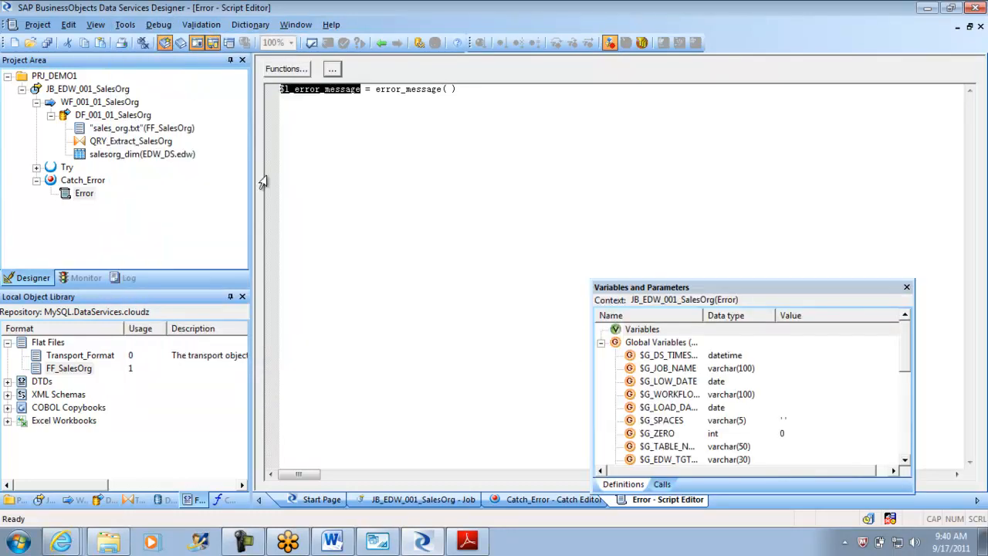
drag(798, 288, 754, 191)
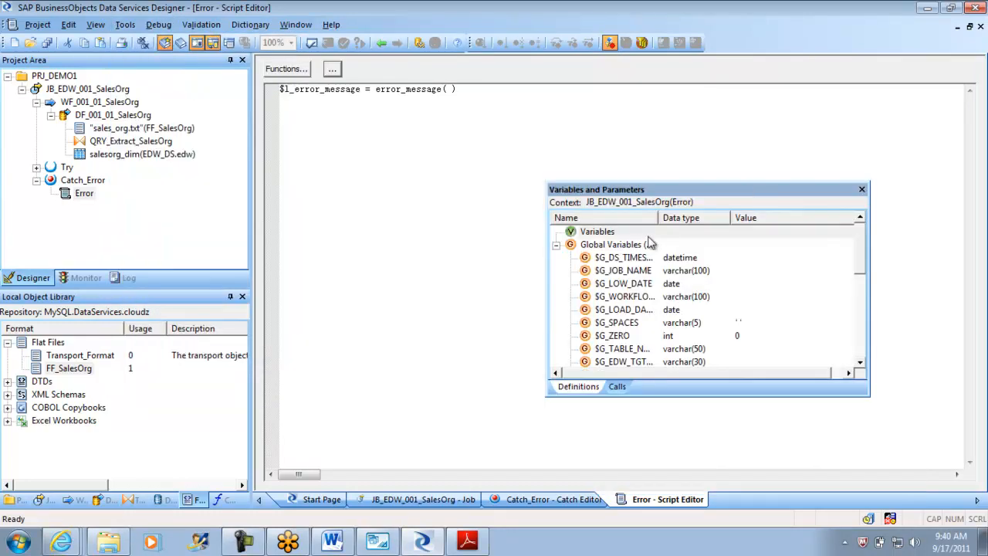
Step: Insert a local variable in the job and name it $l_error_message using the copied name
click(600, 233)
right_click(600, 233)
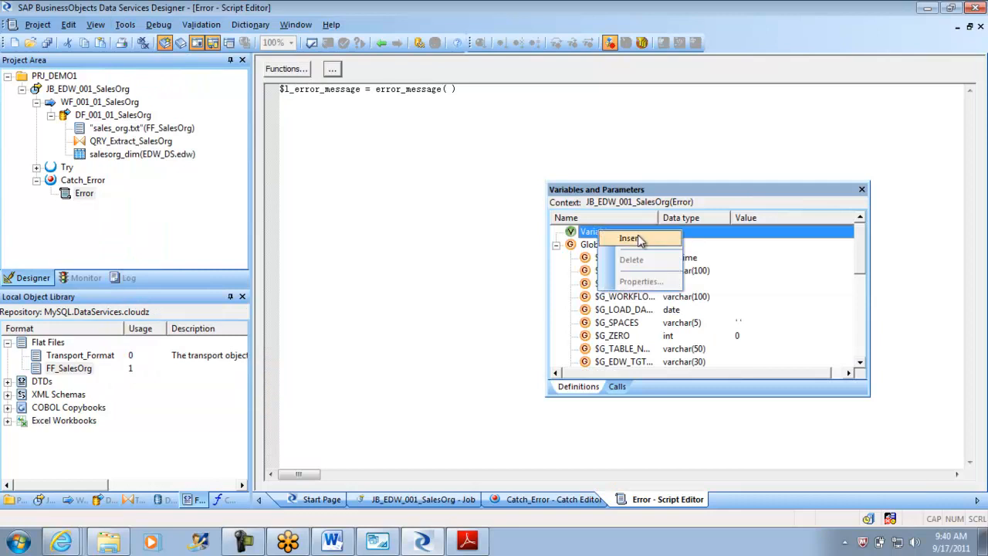
click(628, 237)
double_click(643, 244)
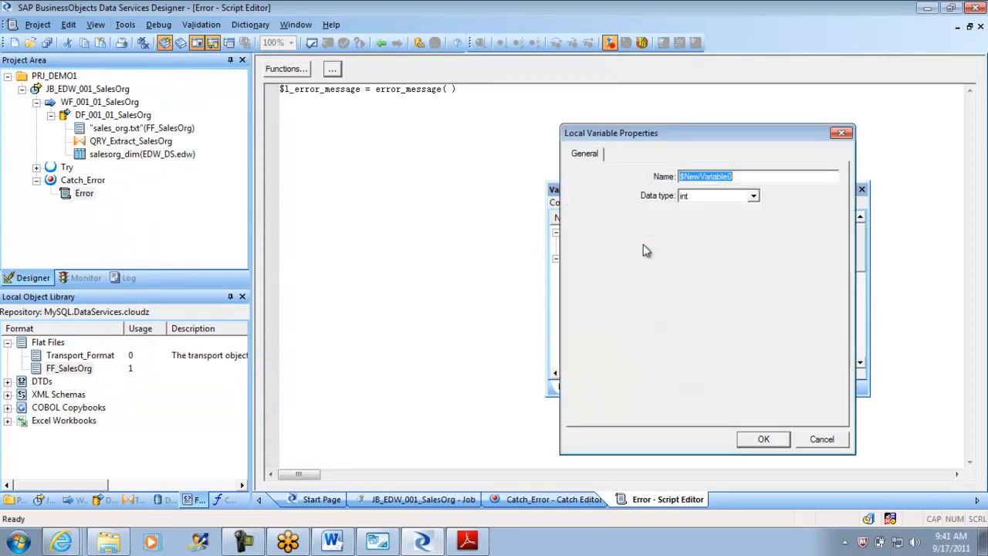
key(ctrl+v)
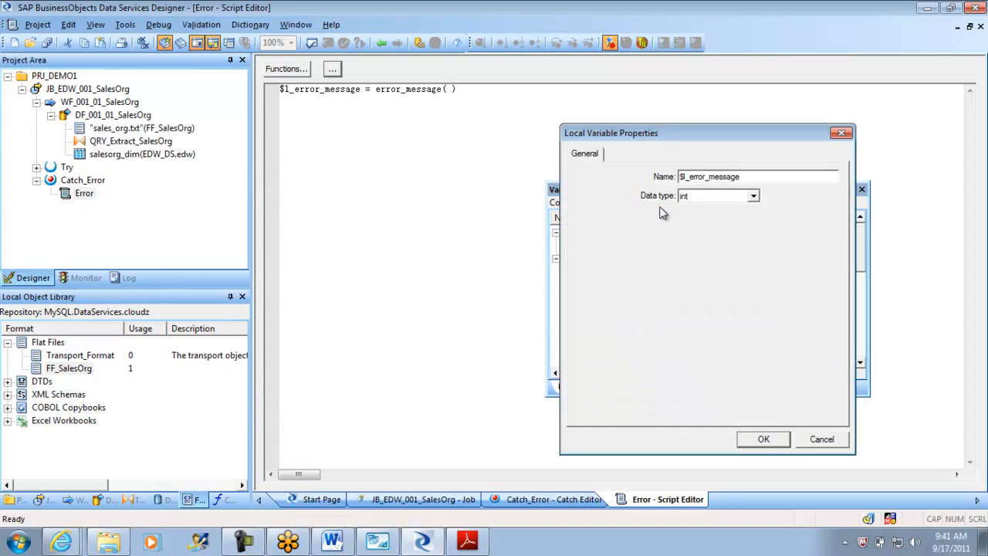
Step: Give the $l_error_message variable the data type varchar with length 100, then close the variable list
click(753, 196)
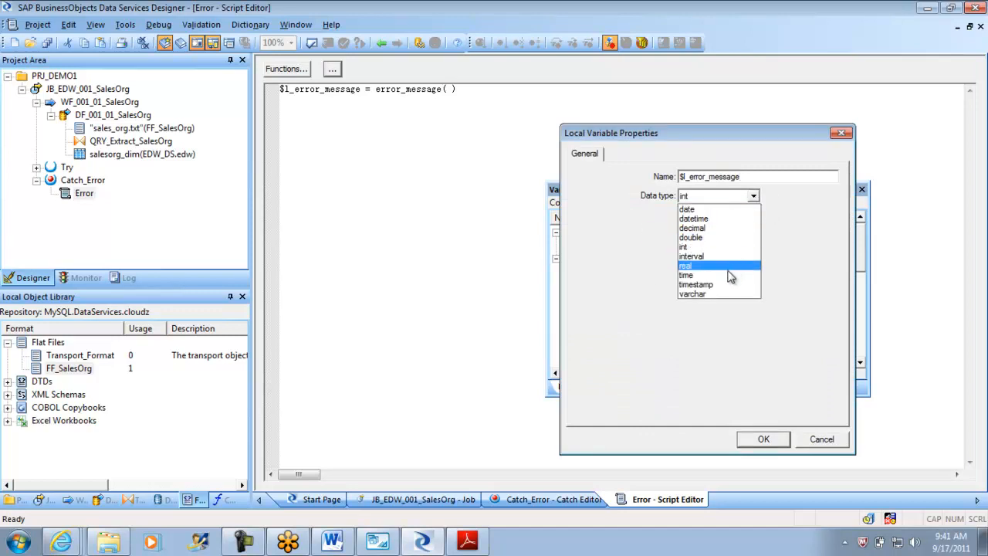
click(716, 292)
drag(700, 233, 617, 237)
text(100)
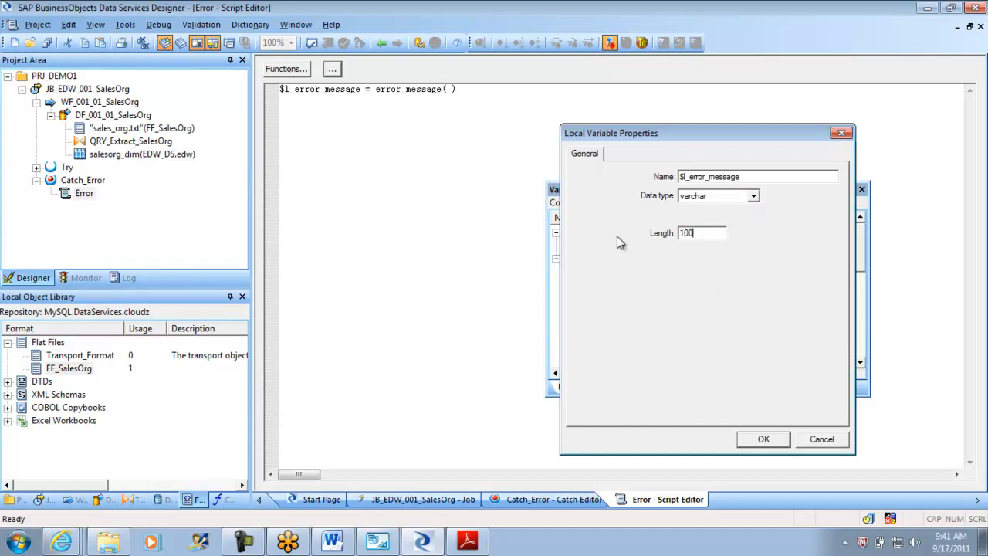
click(763, 438)
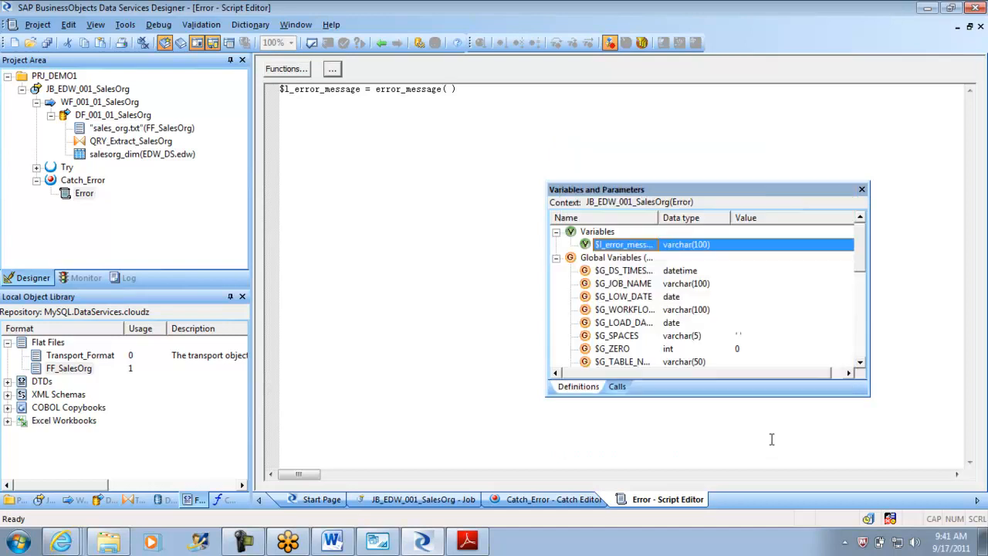
click(862, 189)
Step: End the assignment with a semicolon and begin a print statement below it with the text 'The job Errored with following message'
click(488, 91)
text(;)
key(Return)
key(Return)
text(pri)
text(nt)
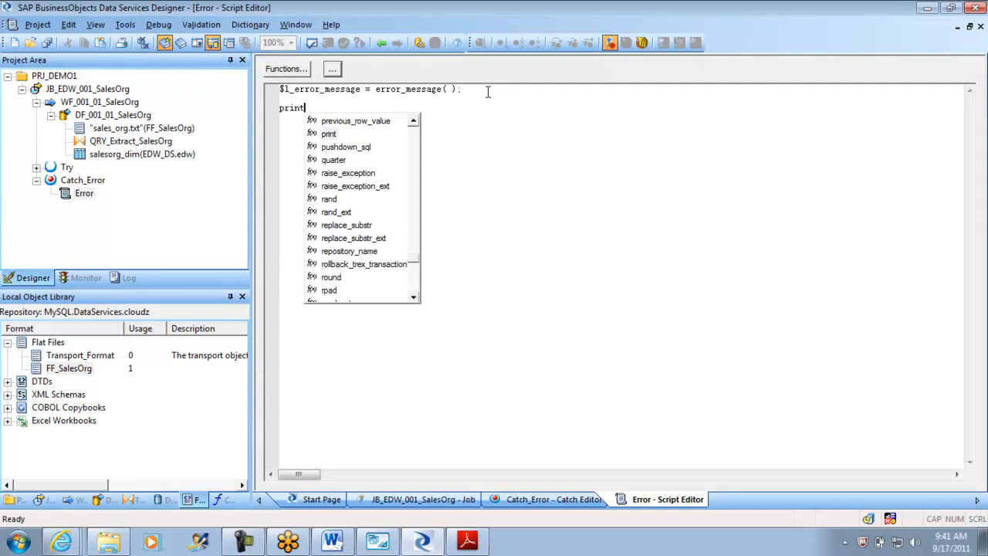
text((')
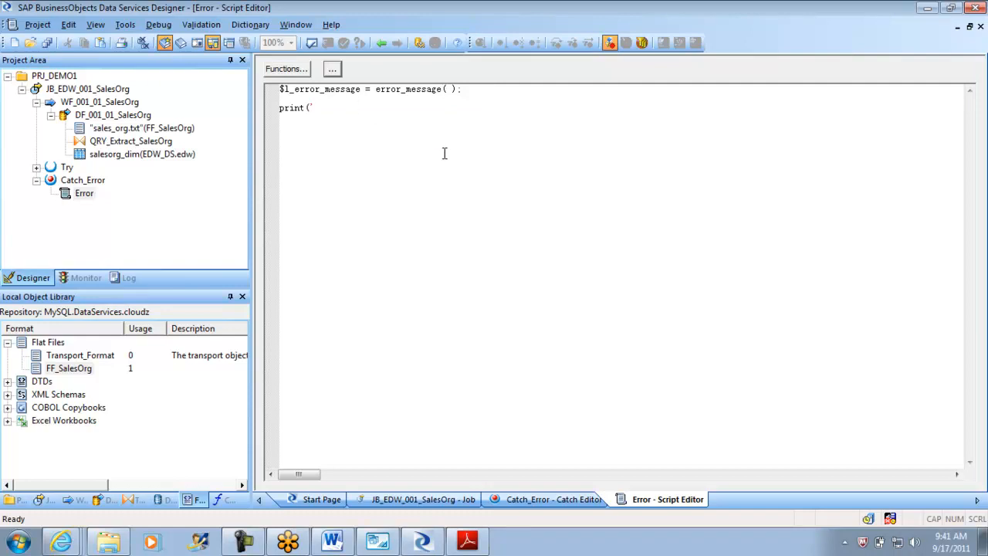
text(The job Errored with following message')
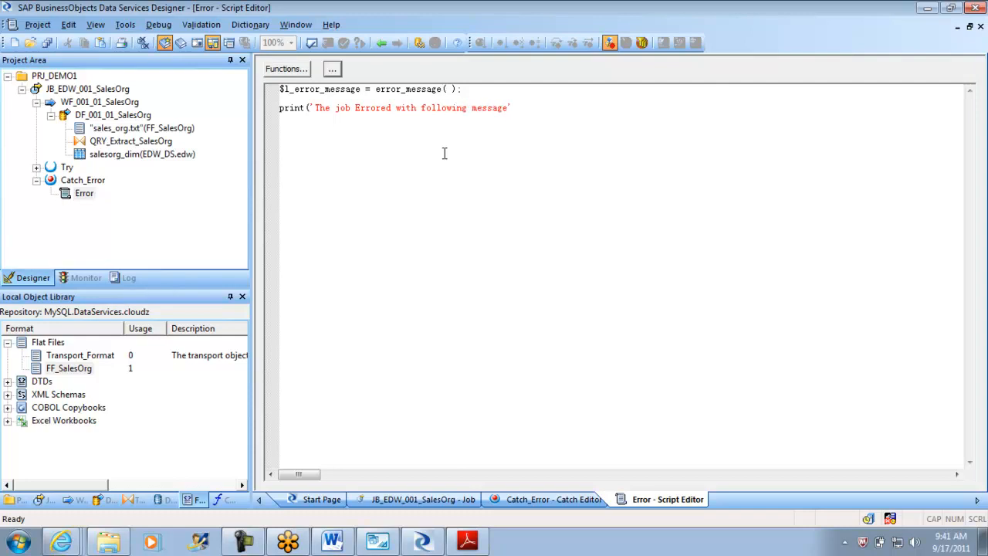
Step: Complete the print statement by adding a colon to its text, concatenating $l_error_message with ||, and ending with );
drag(360, 89, 251, 83)
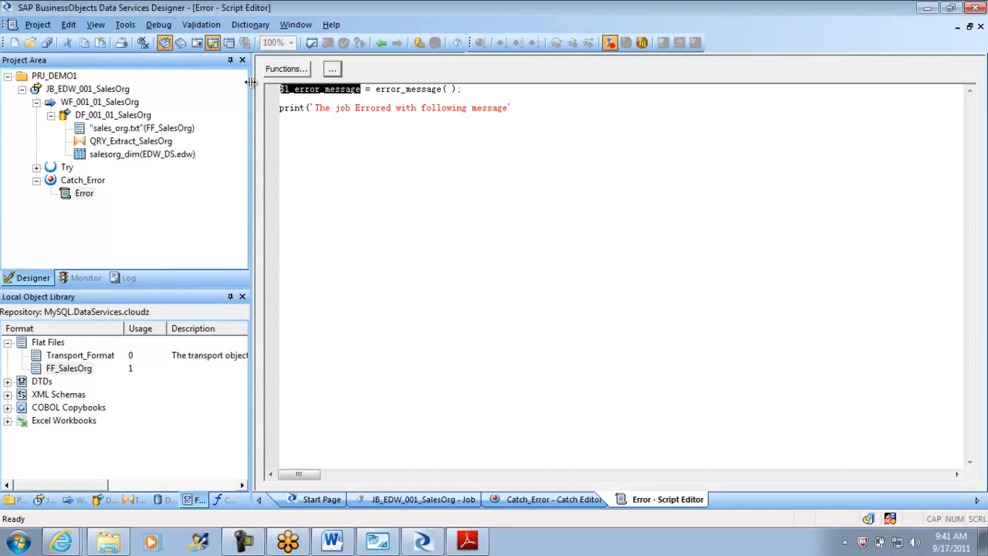
click(521, 108)
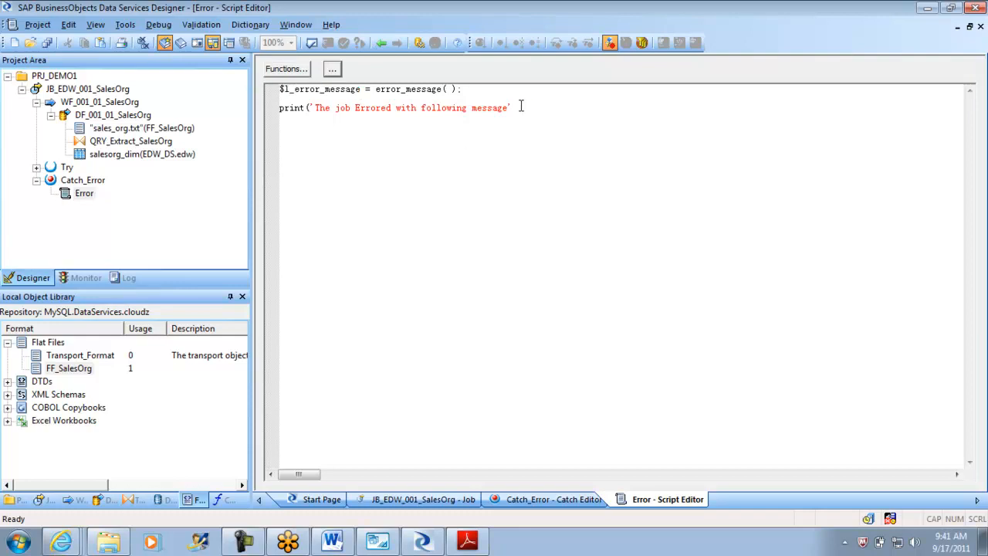
text(:'||$l_error_message)
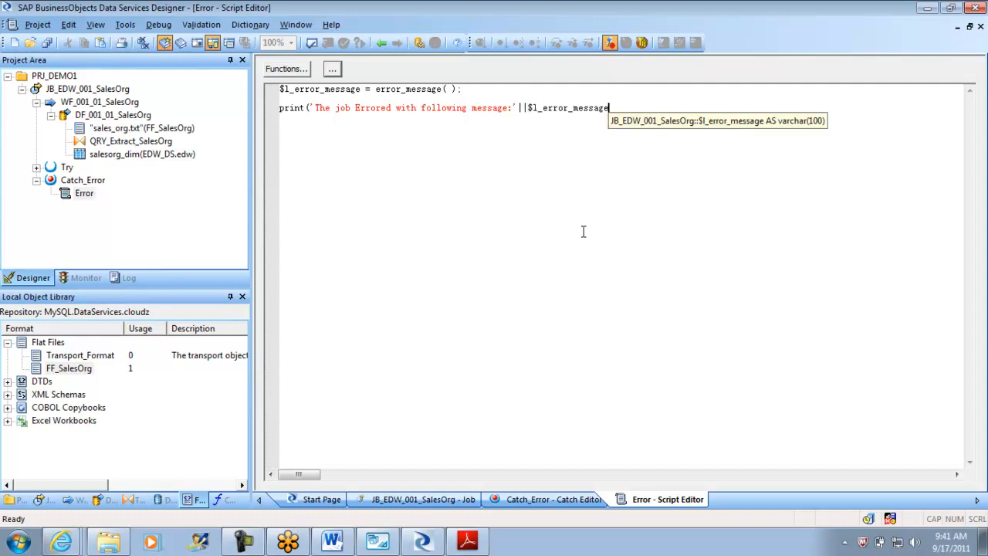
text())
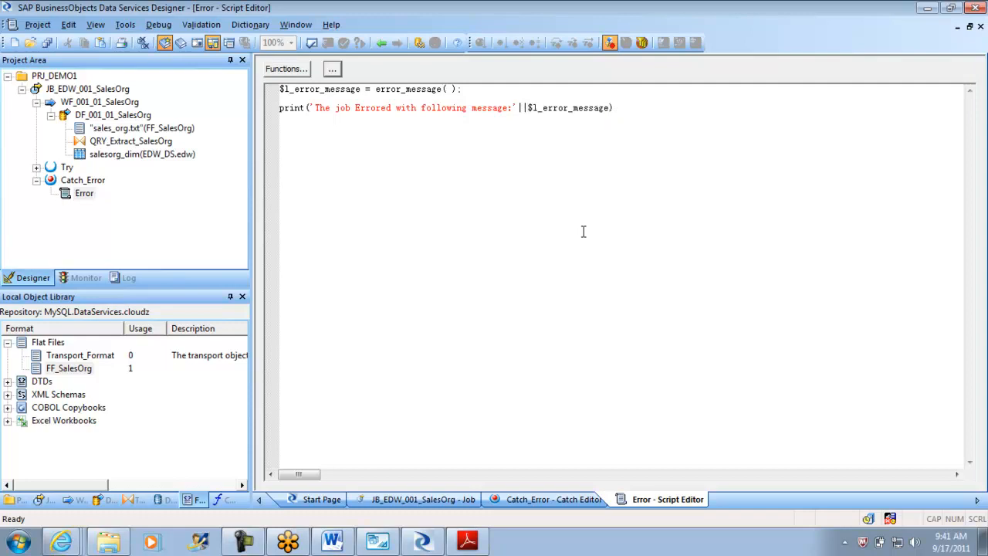
text(;)
Step: Validate the Error script and close the validation output
click(528, 108)
click(311, 42)
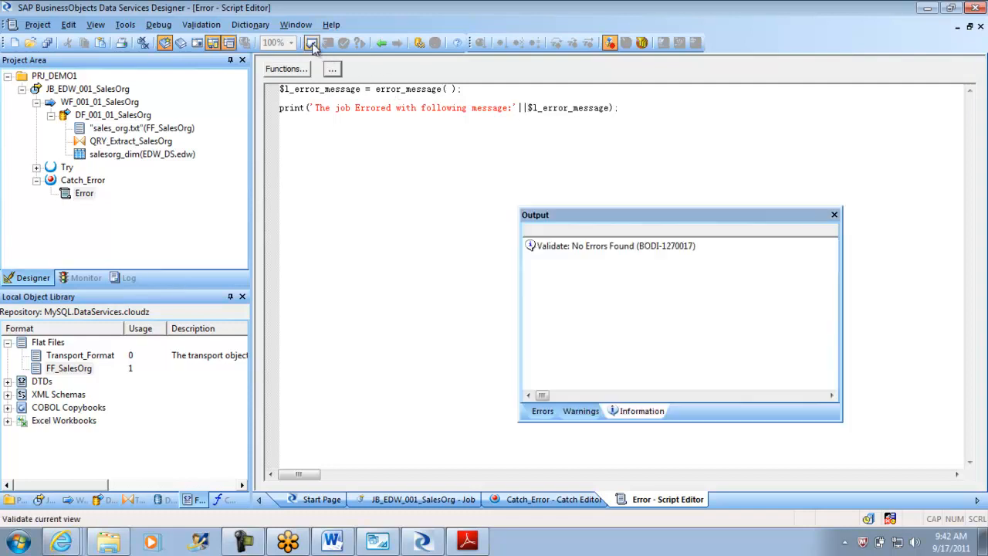
click(833, 215)
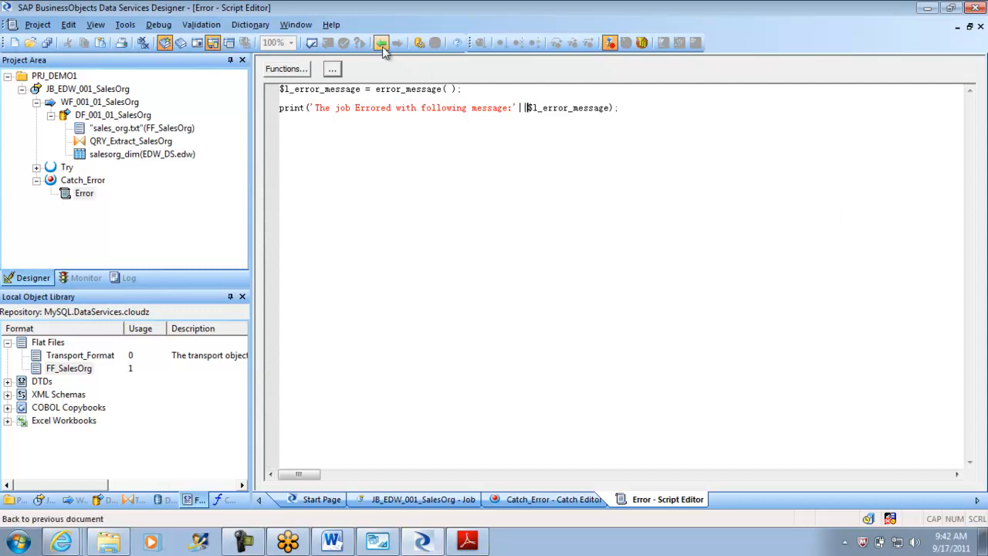
drag(463, 90, 376, 91)
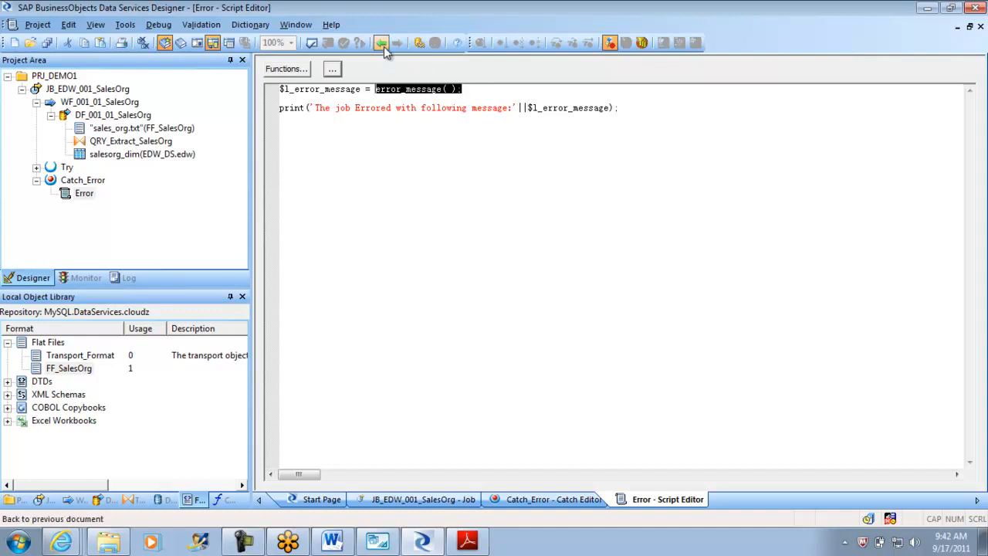